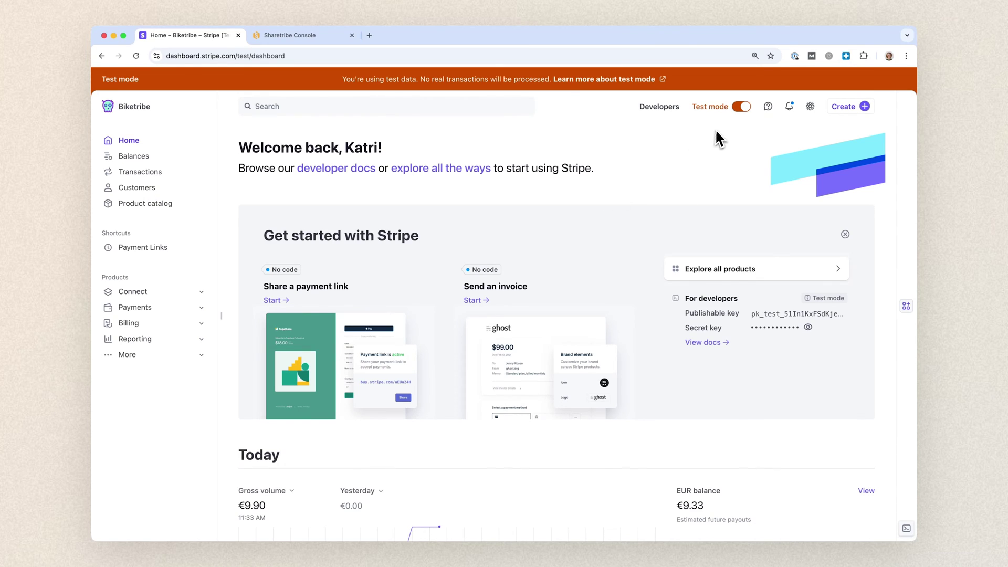
Flip to live mode and back to test mode, then start a new product from the Biketribe catalog
click(744, 110)
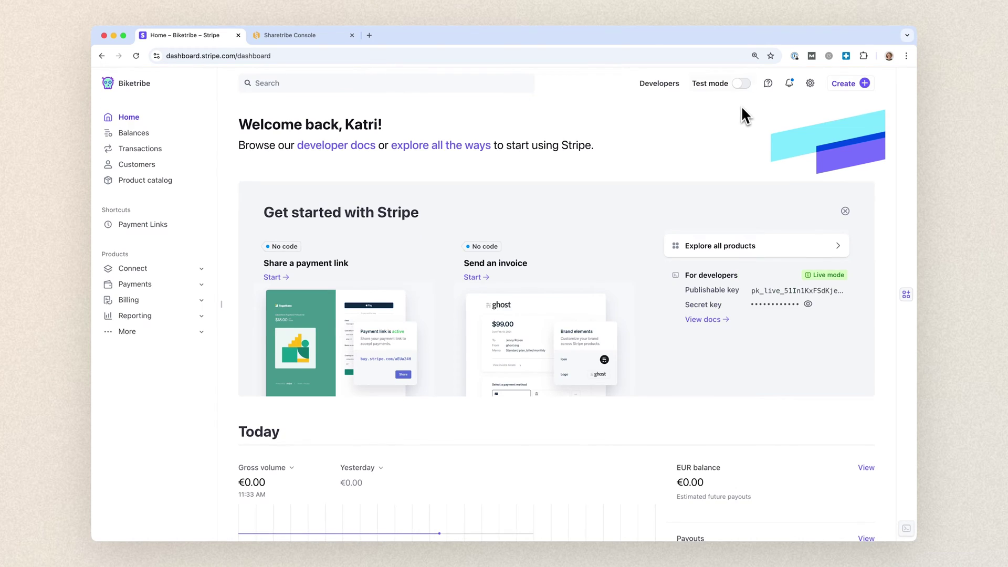
click(742, 84)
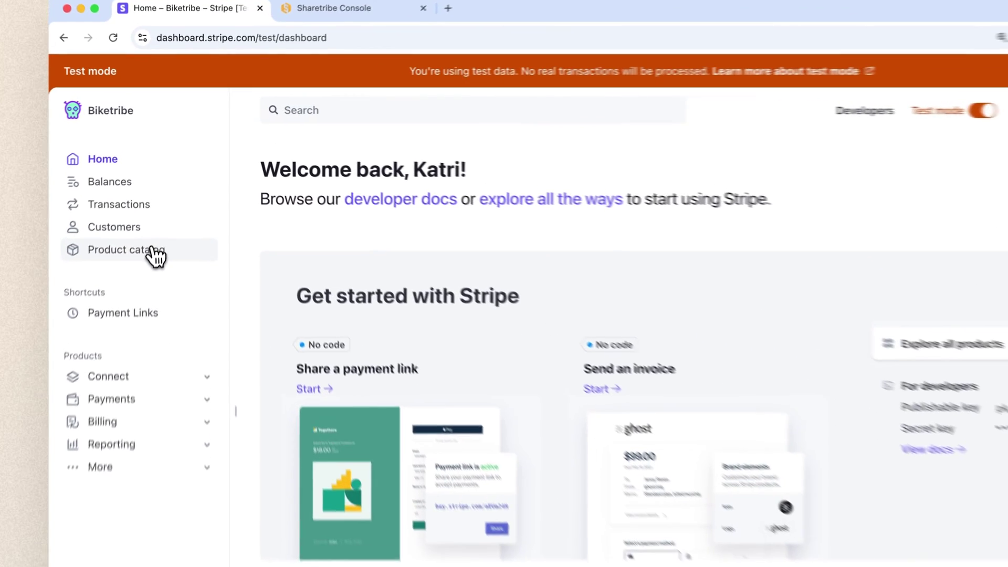
click(151, 251)
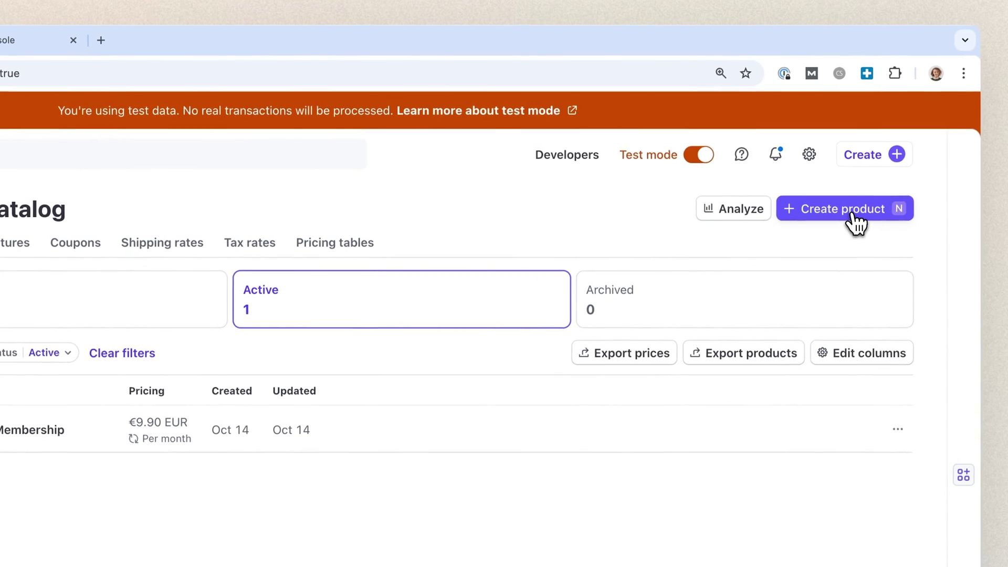
click(856, 218)
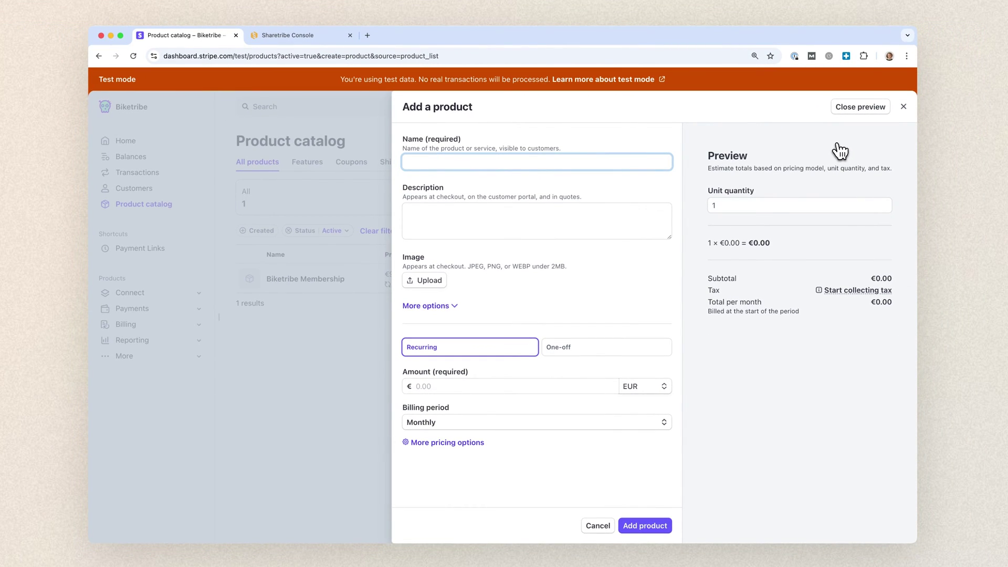
text(Biketribe listing fee)
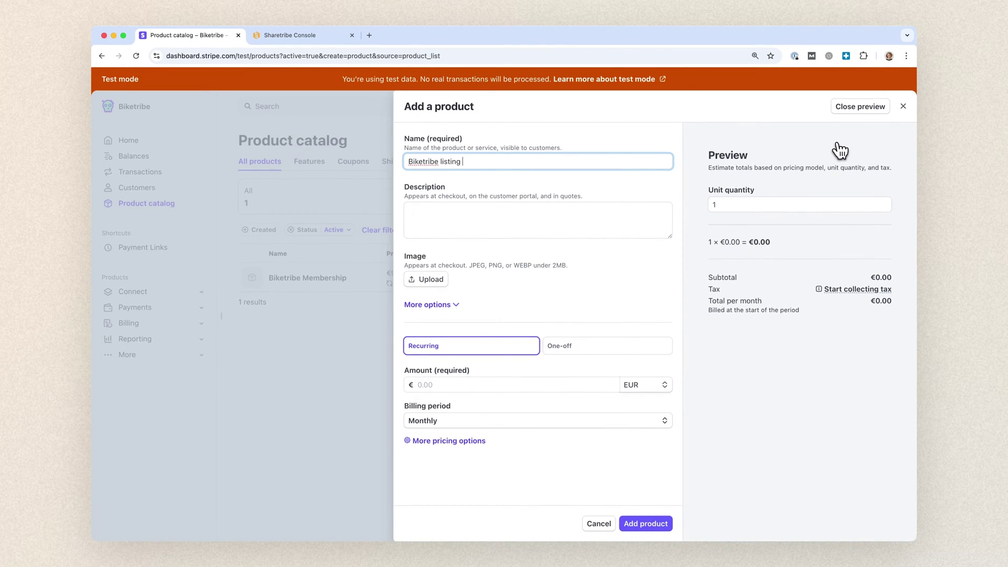
Add a one-off €4.90 EUR product 'Biketribe listing fee' described as the fee for publishing a listing
click(655, 219)
text(Thi)
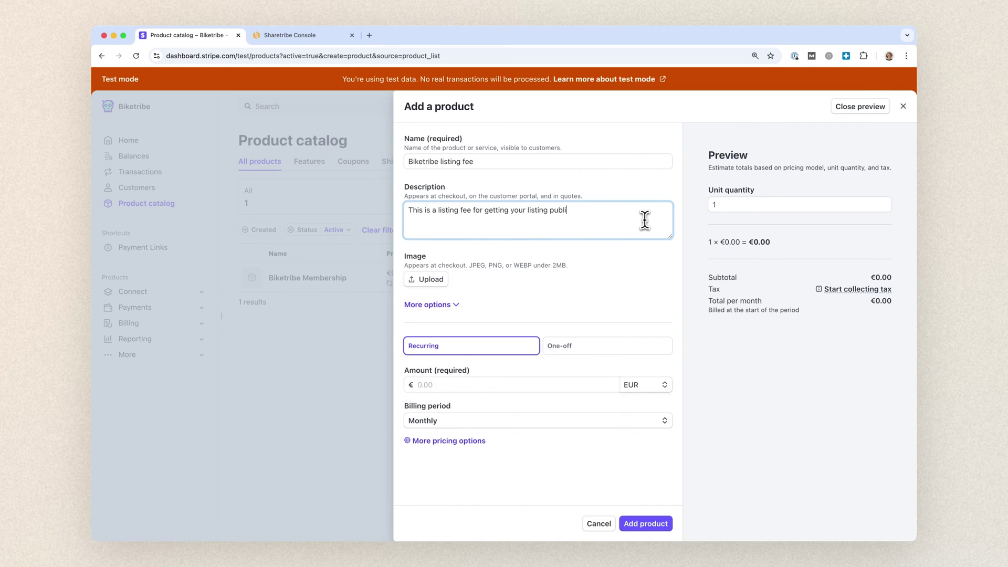
text(shed on Biketribe.)
click(634, 346)
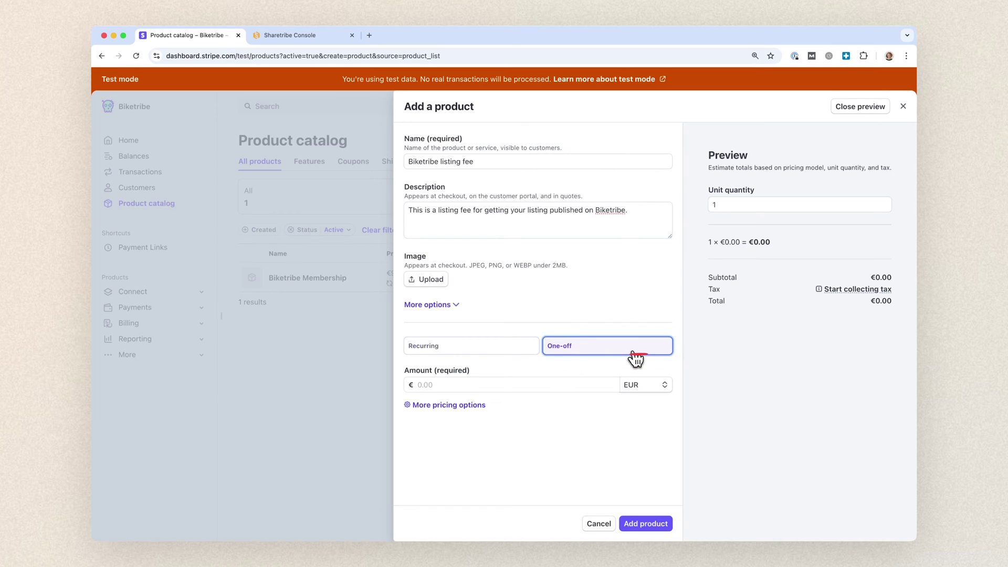
click(556, 385)
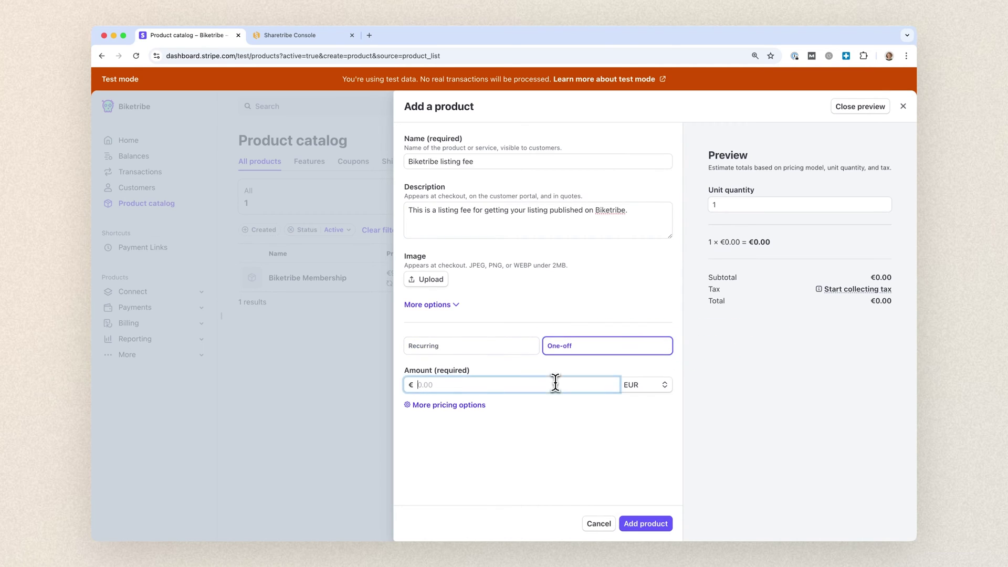
text(4.90)
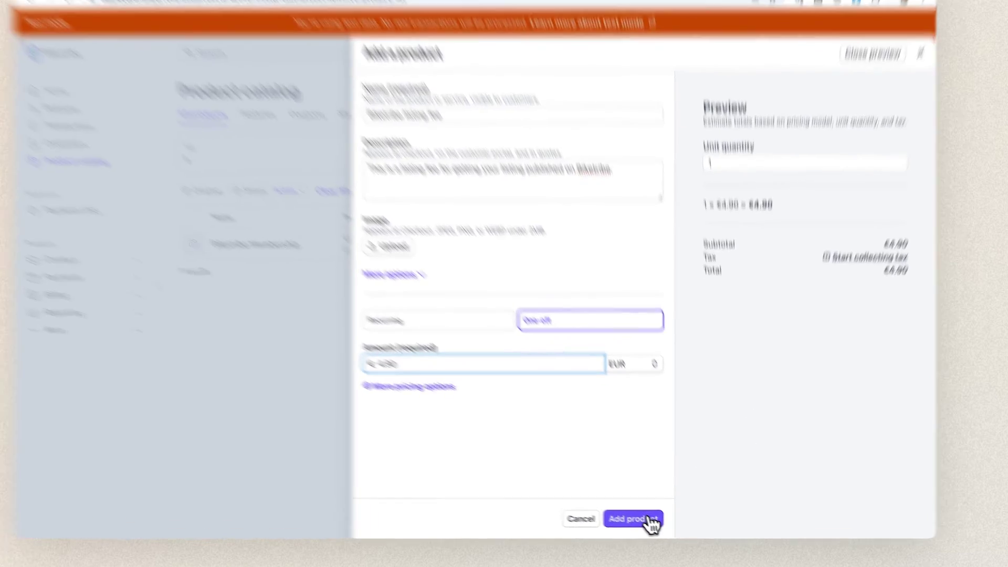
click(646, 523)
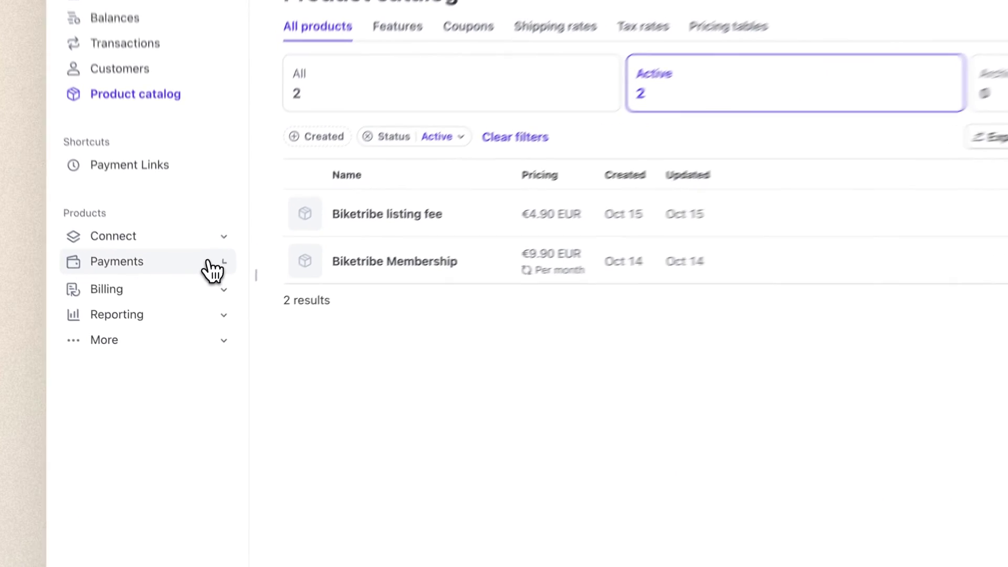
Start a new payment link for the €4.90 Biketribe listing fee product
click(201, 307)
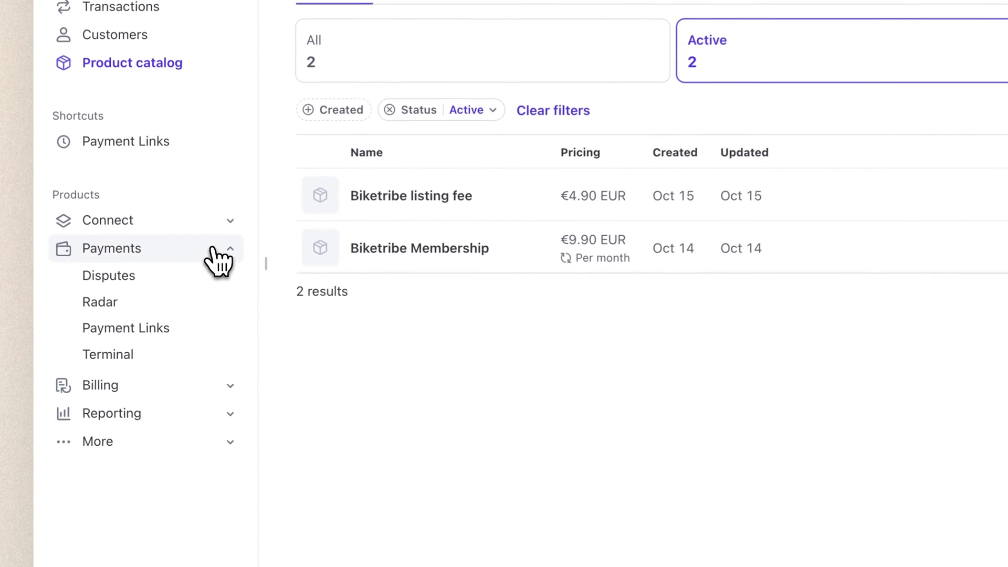
click(201, 329)
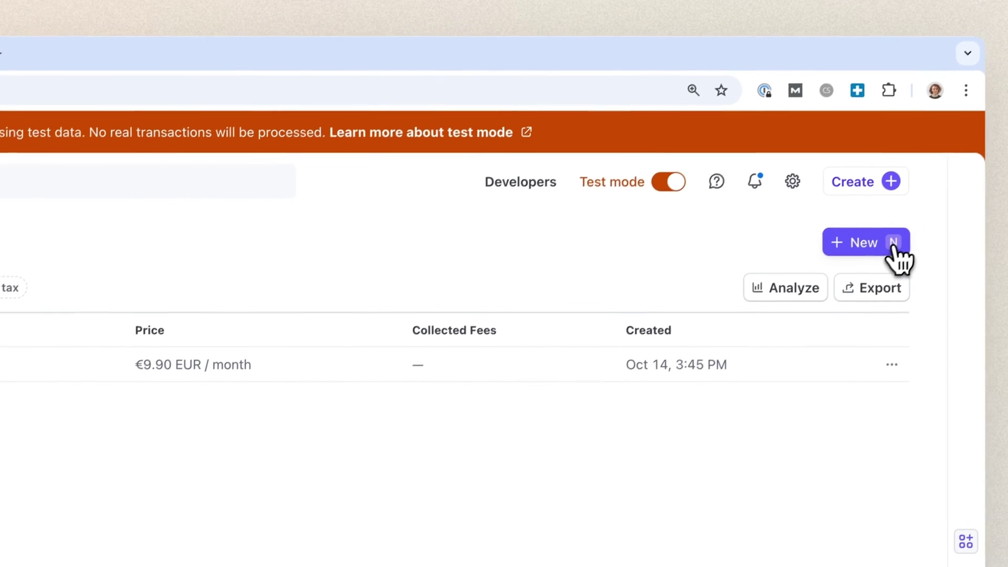
click(858, 251)
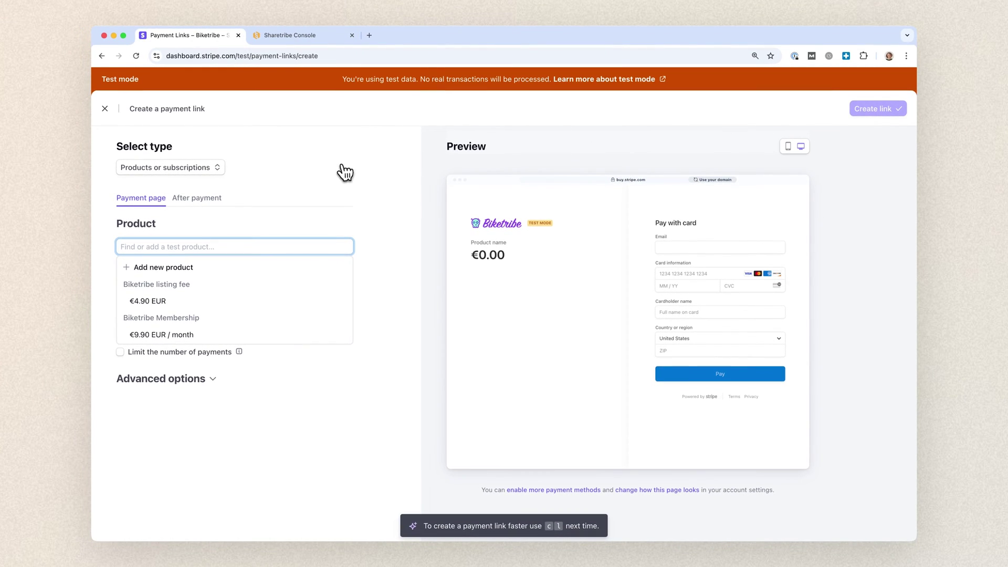
click(157, 301)
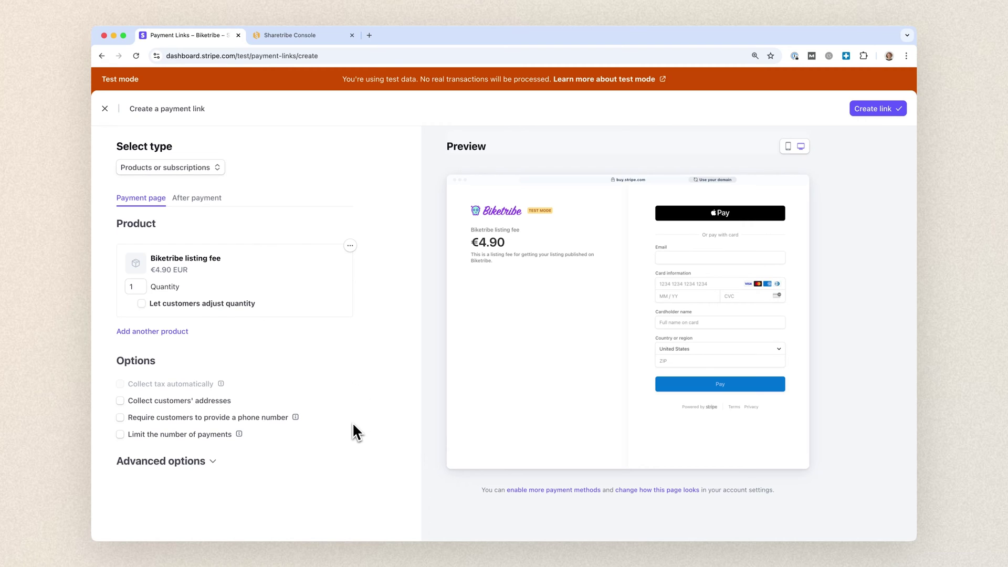
click(213, 461)
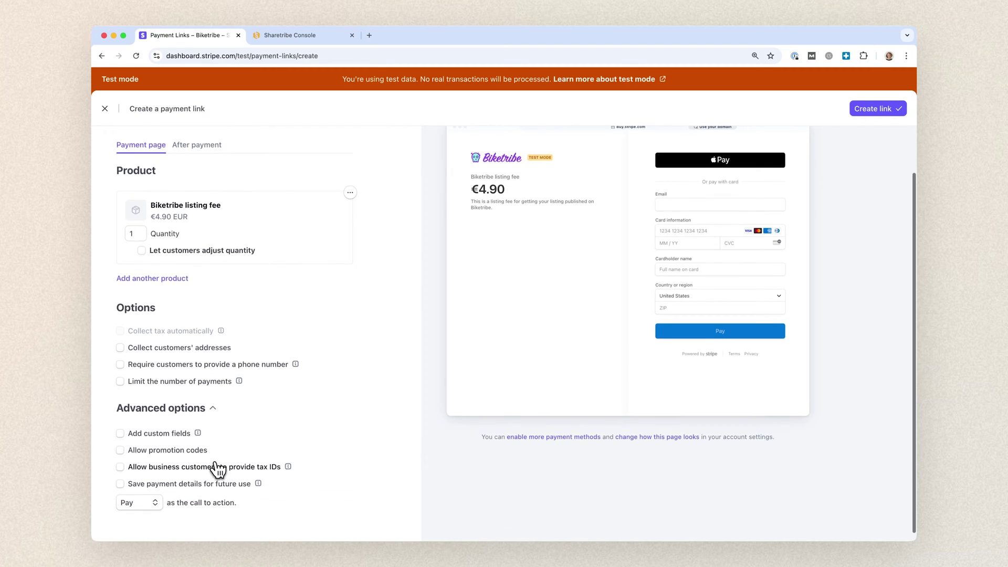
click(212, 408)
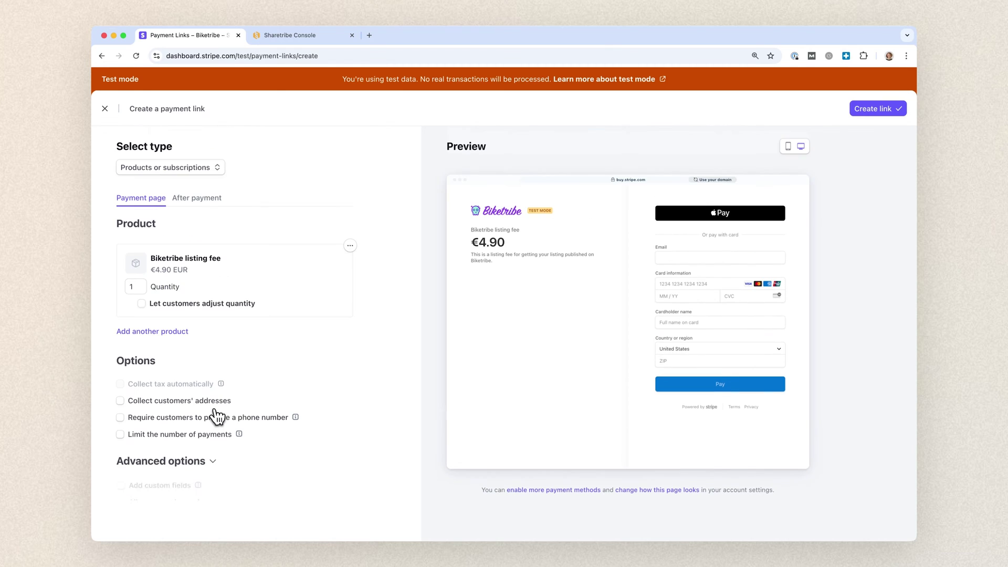
Set the confirmation message 'Your listing will be published shortly! Stay tuned.' and create the link
click(197, 198)
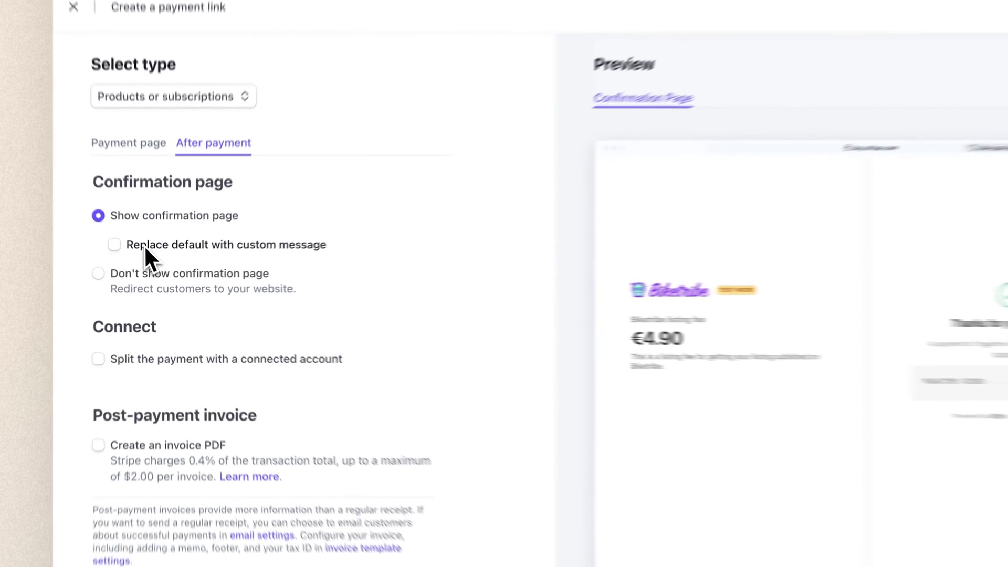
click(131, 264)
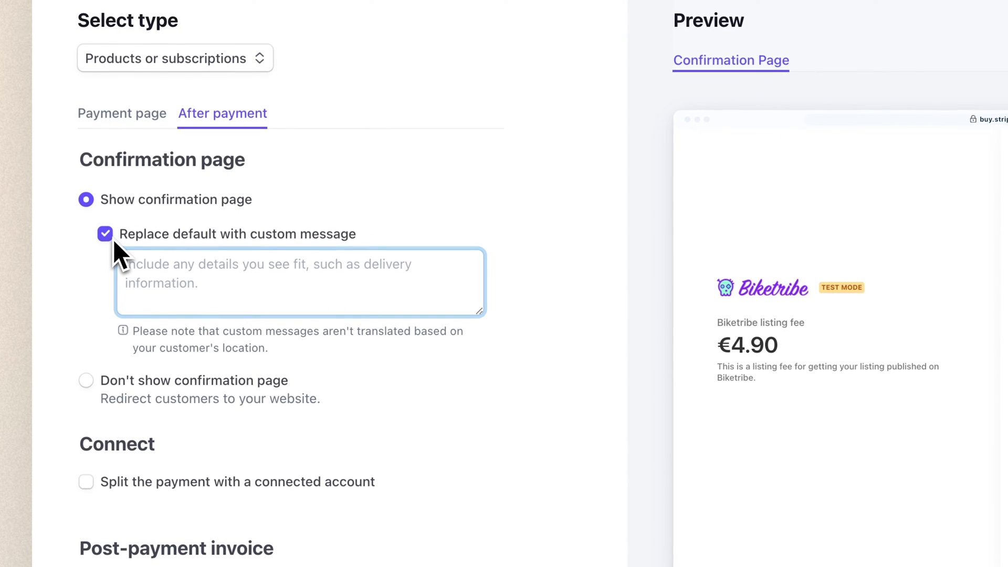
text(Your listing )
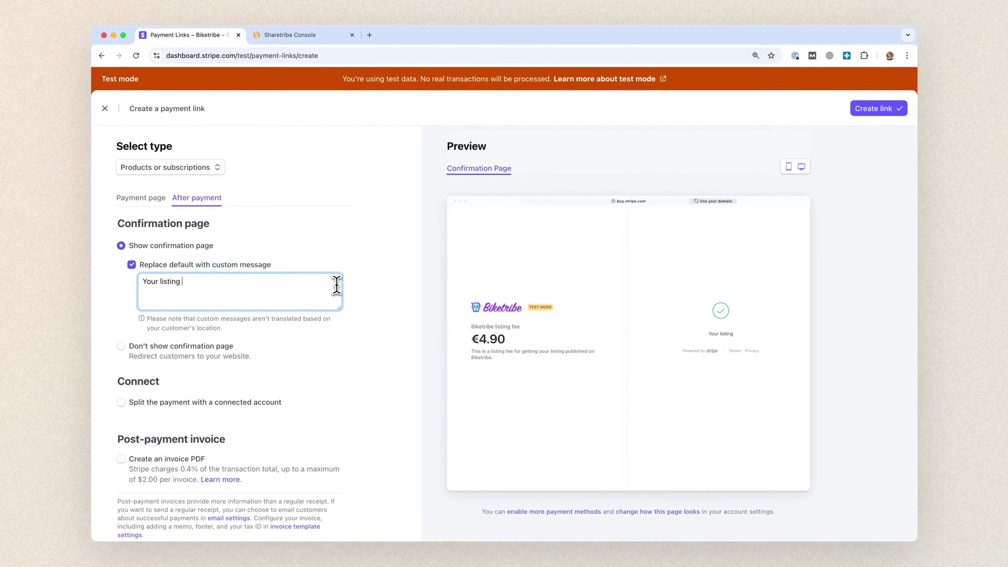
text(will be published shortly!)
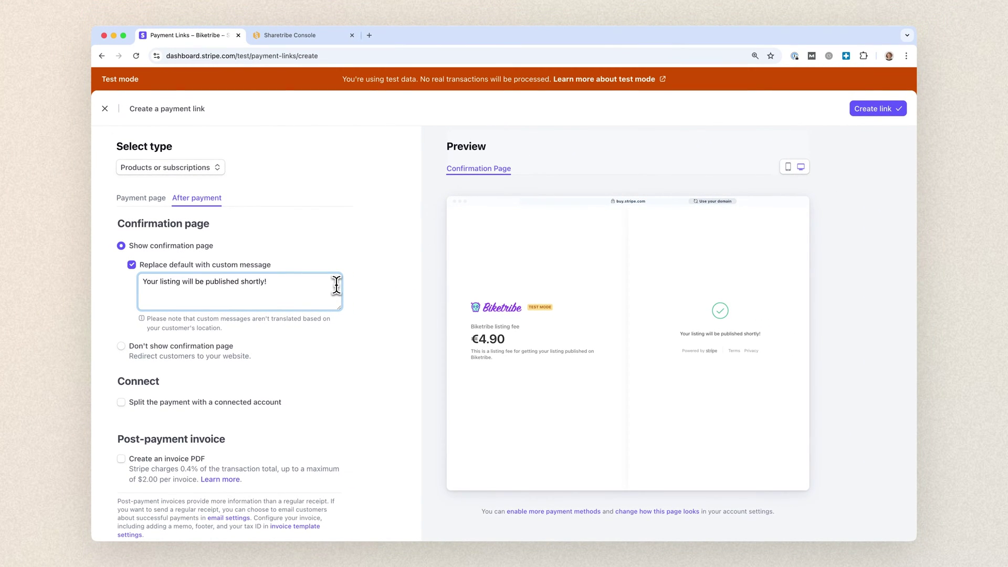
text( Stay tuned.)
click(405, 281)
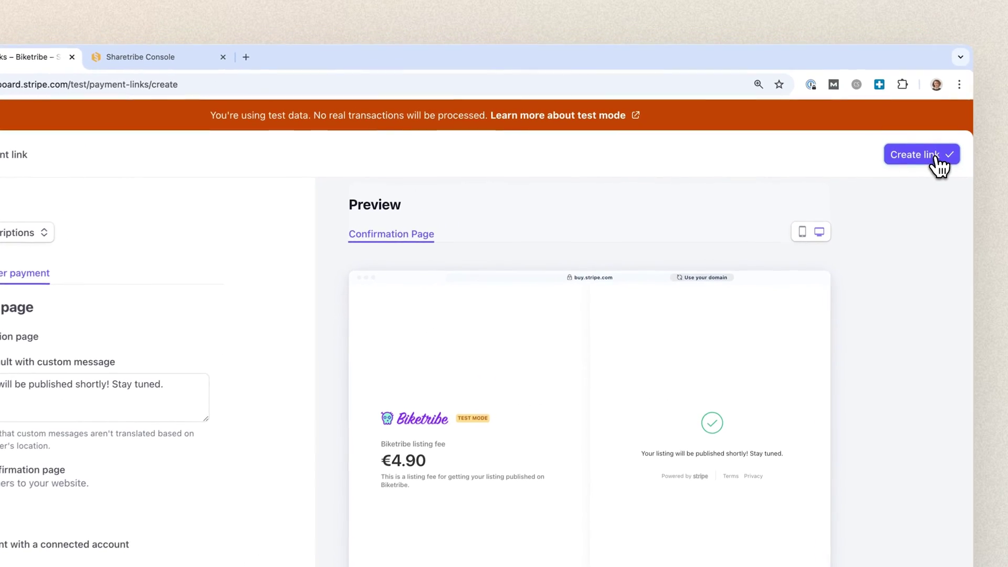
click(873, 108)
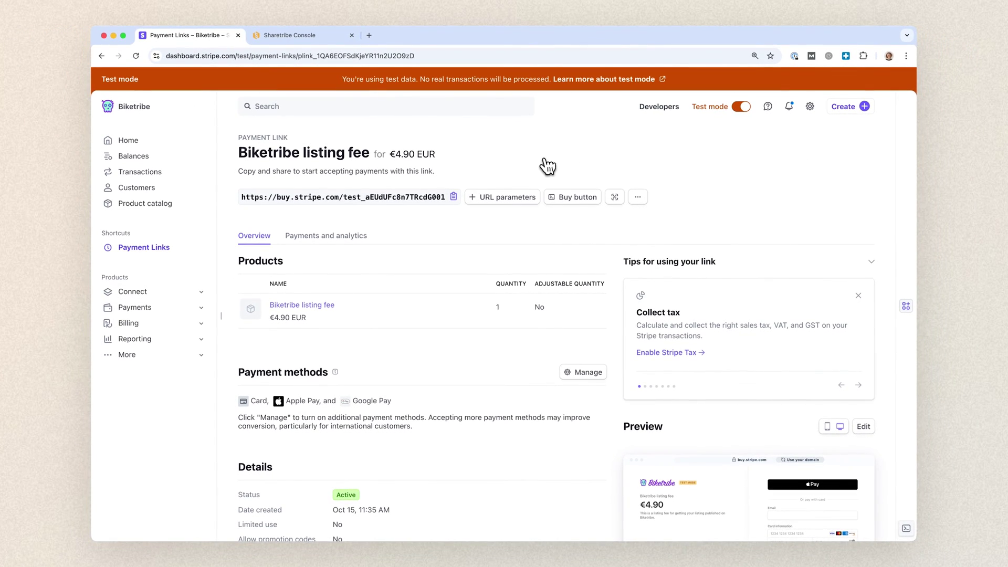
Copy the payment link URL and move to the Sharetribe Console's General settings
click(454, 197)
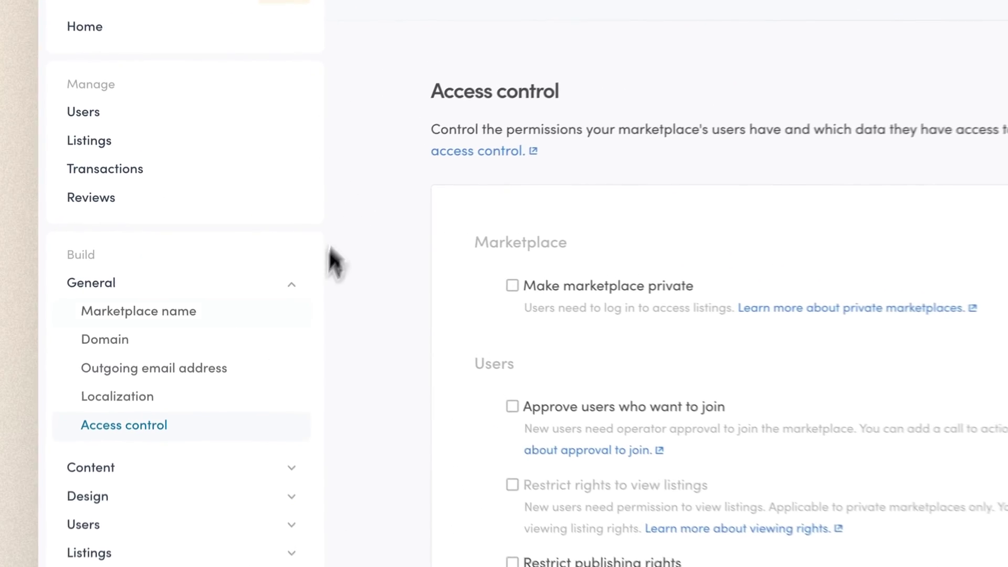
click(248, 263)
Enable 'Approve listings before publishing' in Access control and choose an external link call to action
click(300, 287)
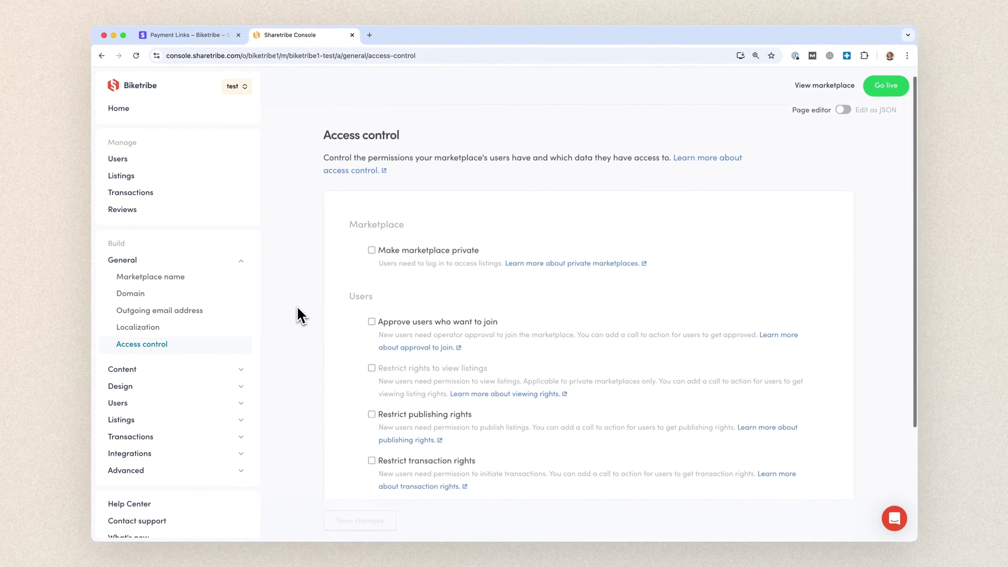
scroll(297, 315, down, 5)
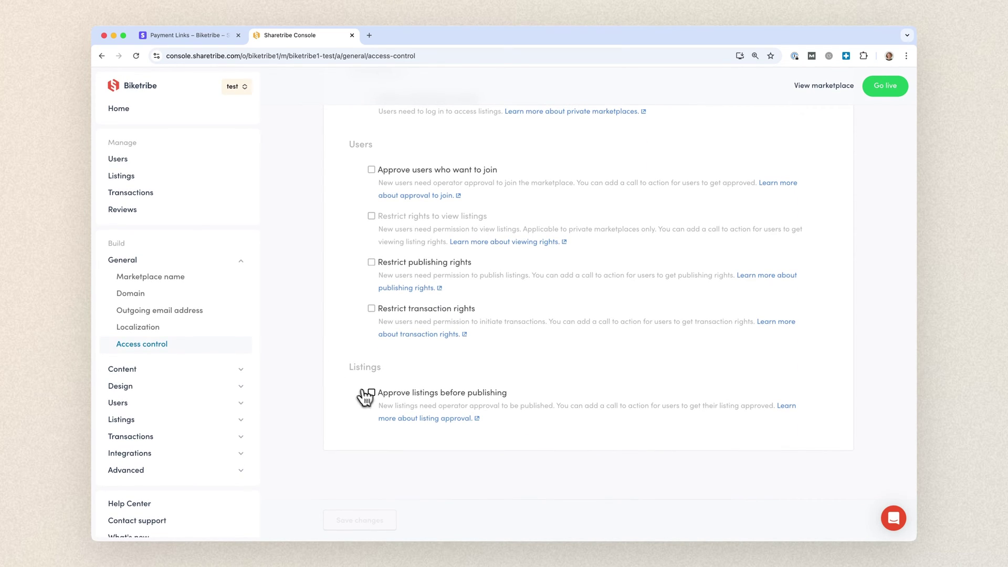
click(371, 393)
scroll(888, 437, down, 3)
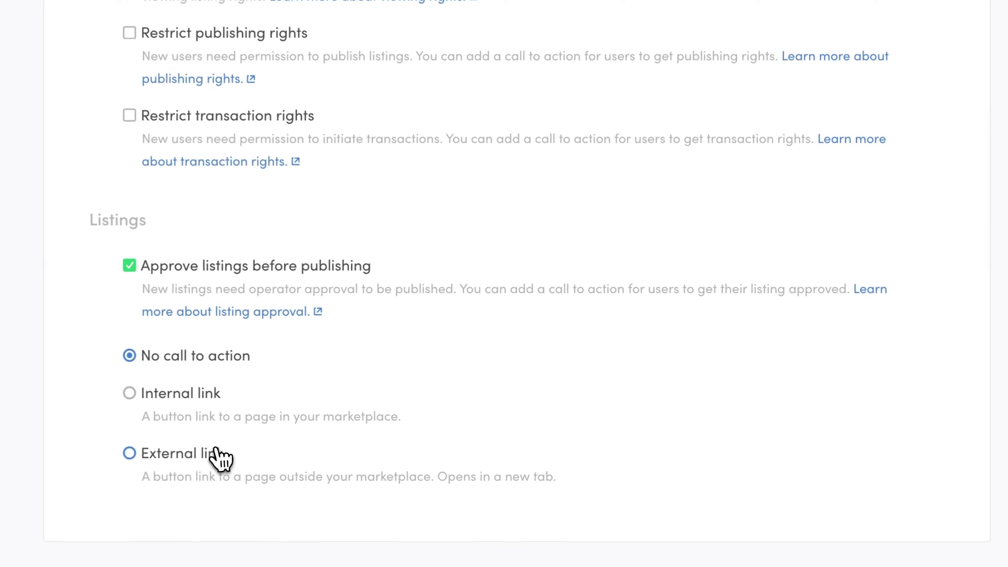
click(222, 457)
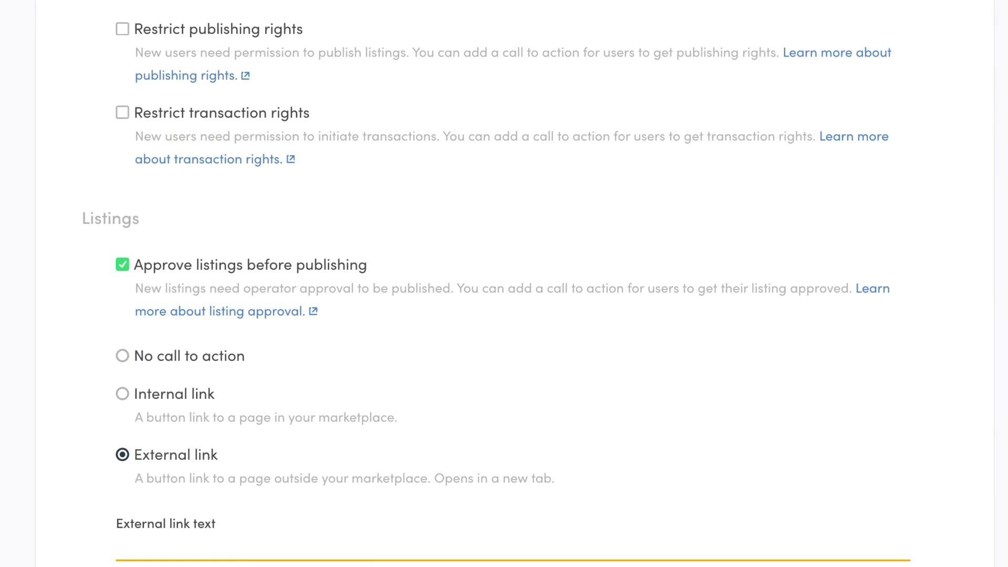
scroll(504, 315, down, 3)
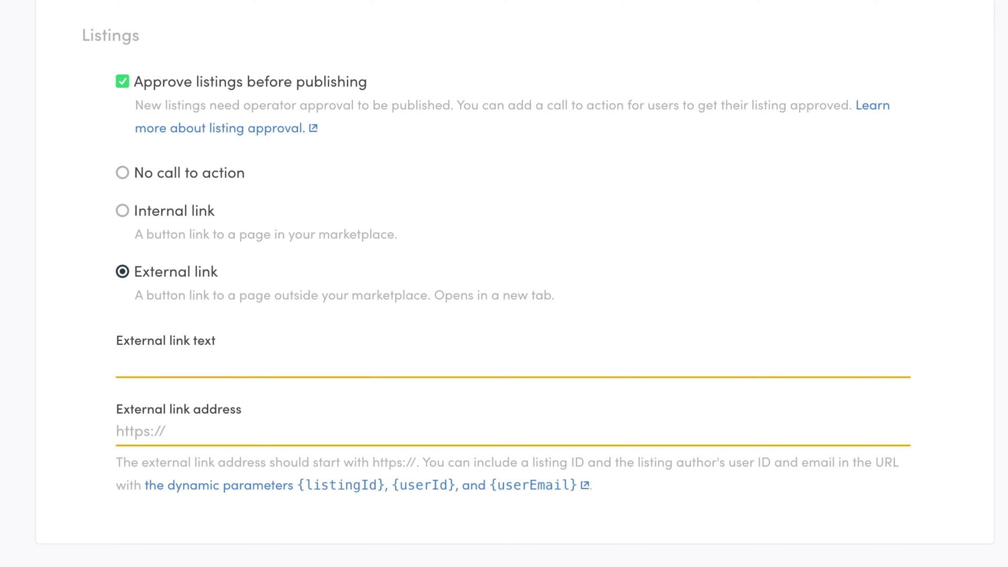
Set the link text to 'Pay 4.90€' and paste the Stripe payment link address
click(228, 362)
text(Pay 4.90€)
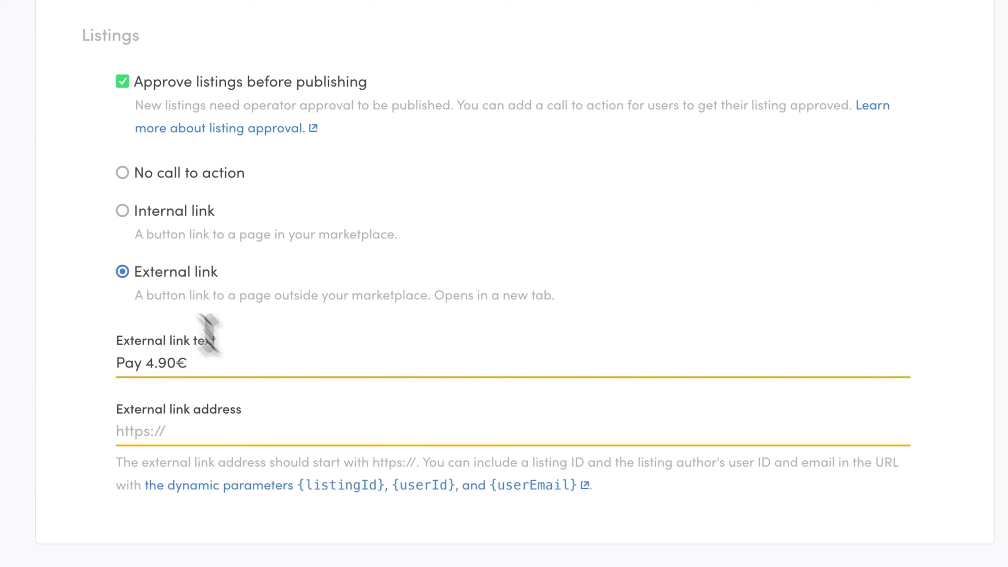
key(Tab)
click(842, 432)
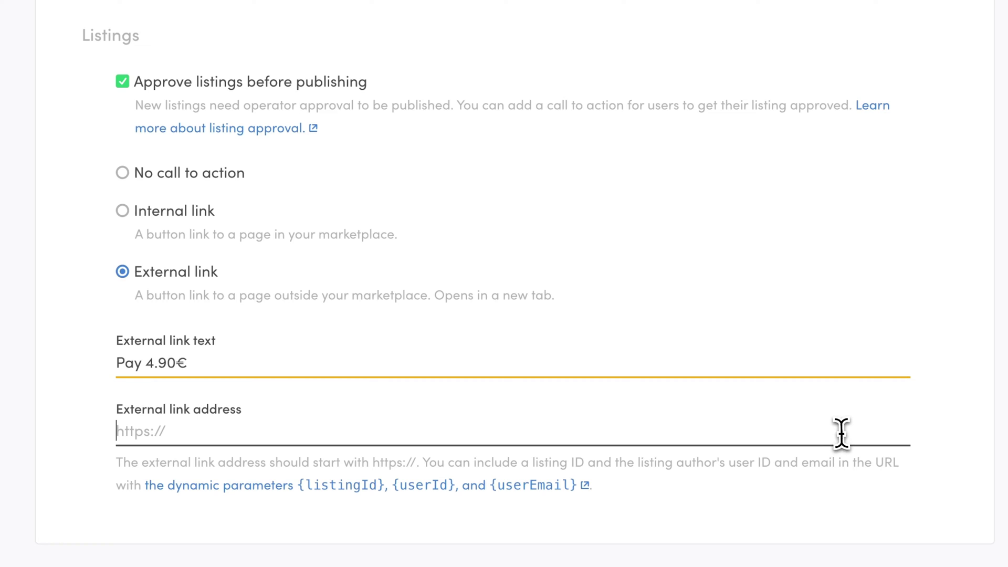
key(ctrl+v)
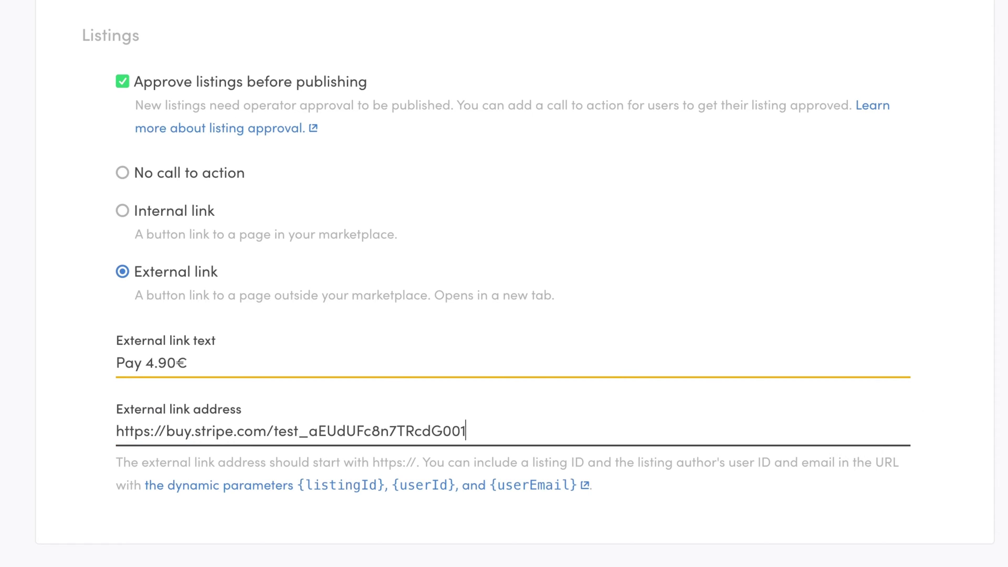
text(?client_reference_id={listingId}&prefilled_email={userEmail})
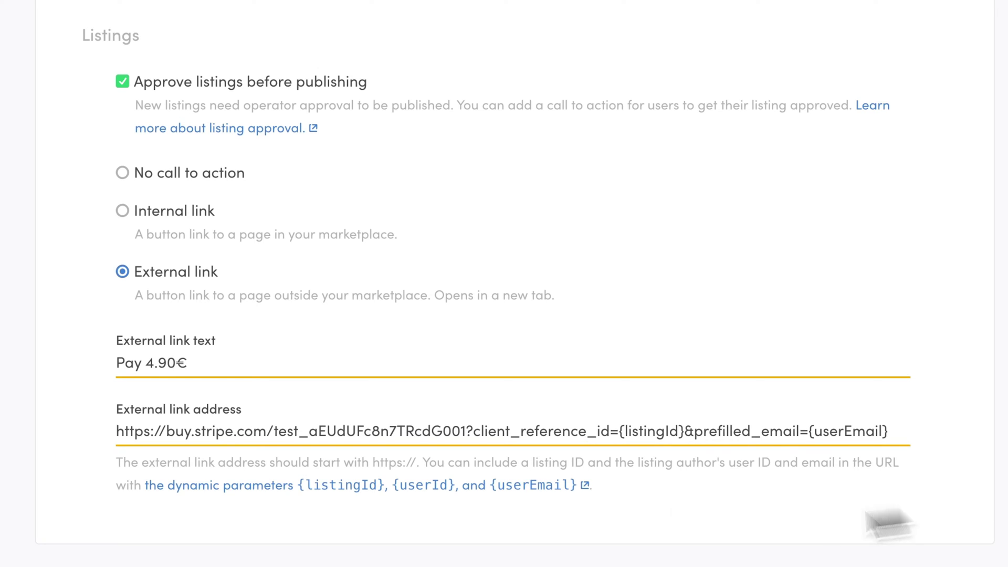
Append ?client_reference_id={listingId}&prefilled_email={userEmail} to the link address
drag(468, 432, 698, 435)
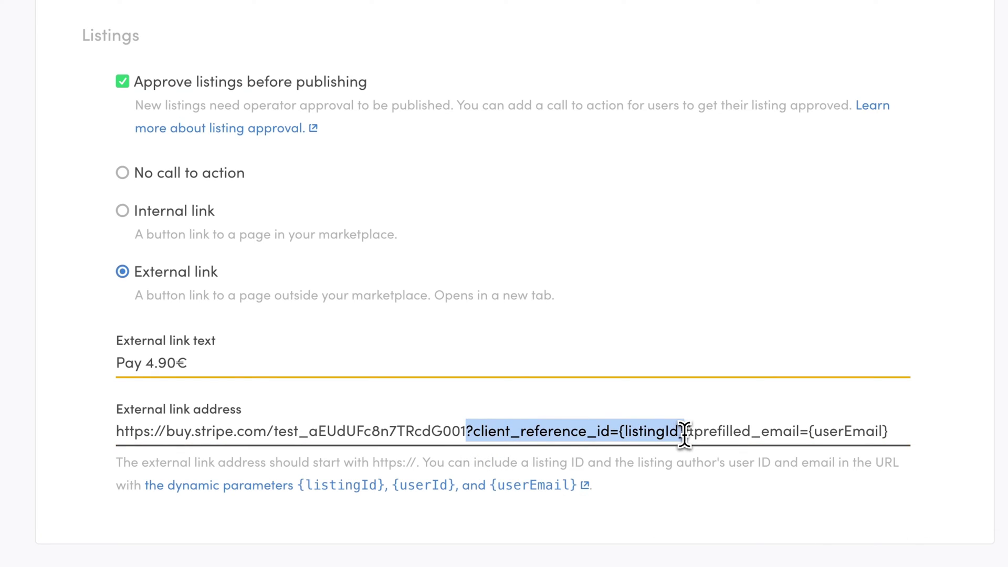
drag(695, 432, 899, 432)
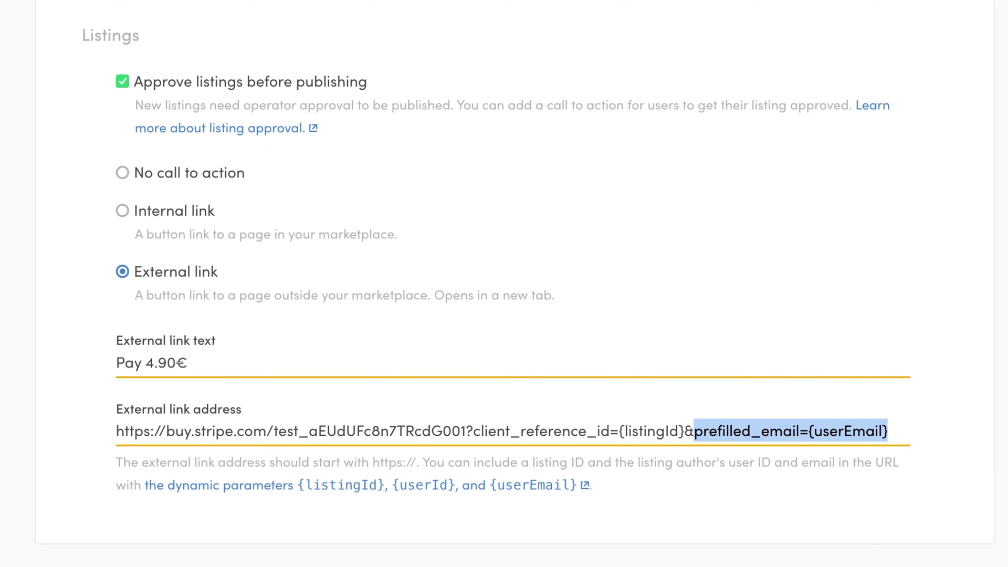
key(Escape)
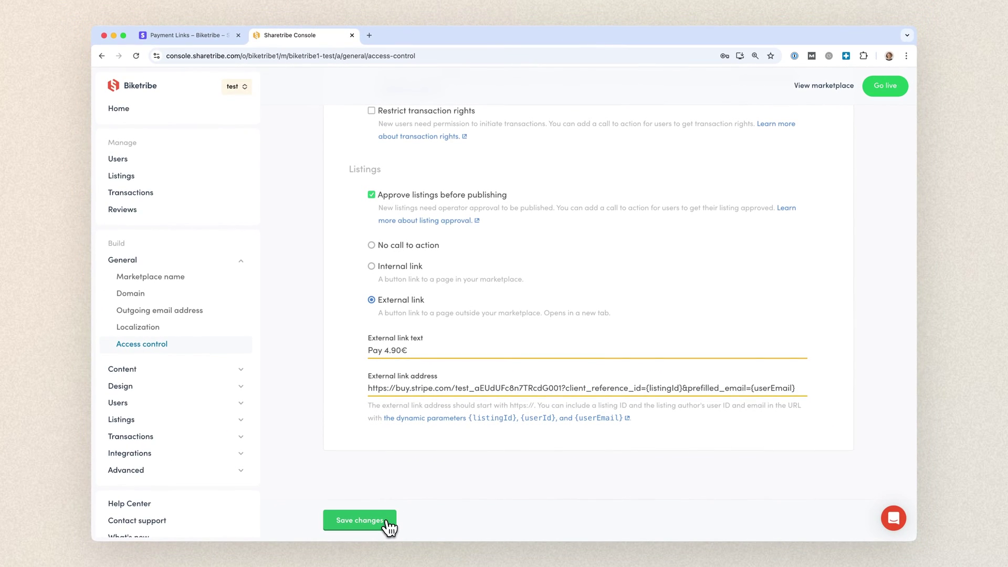
Save the access control changes and go to Content > Marketplace texts
click(389, 525)
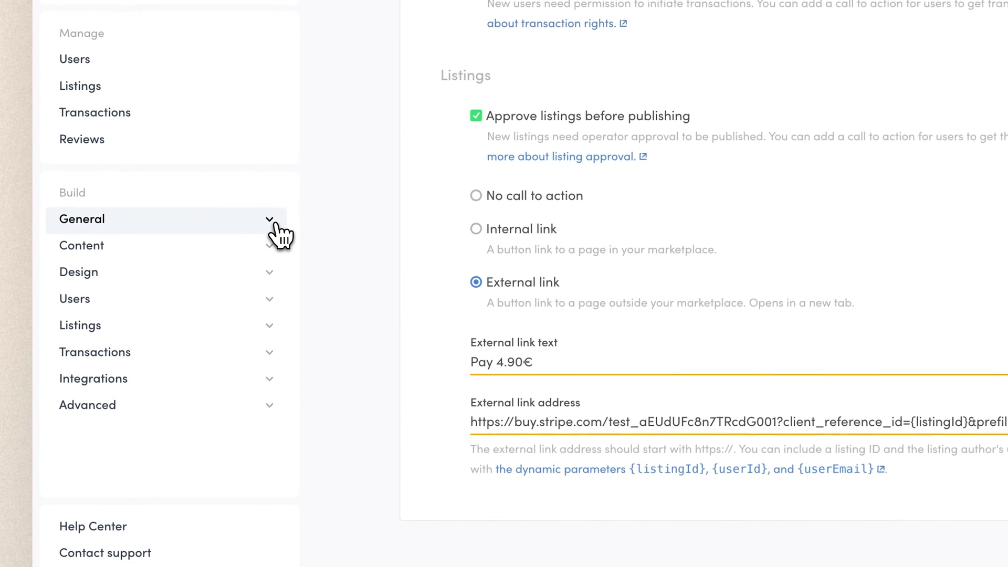
click(276, 246)
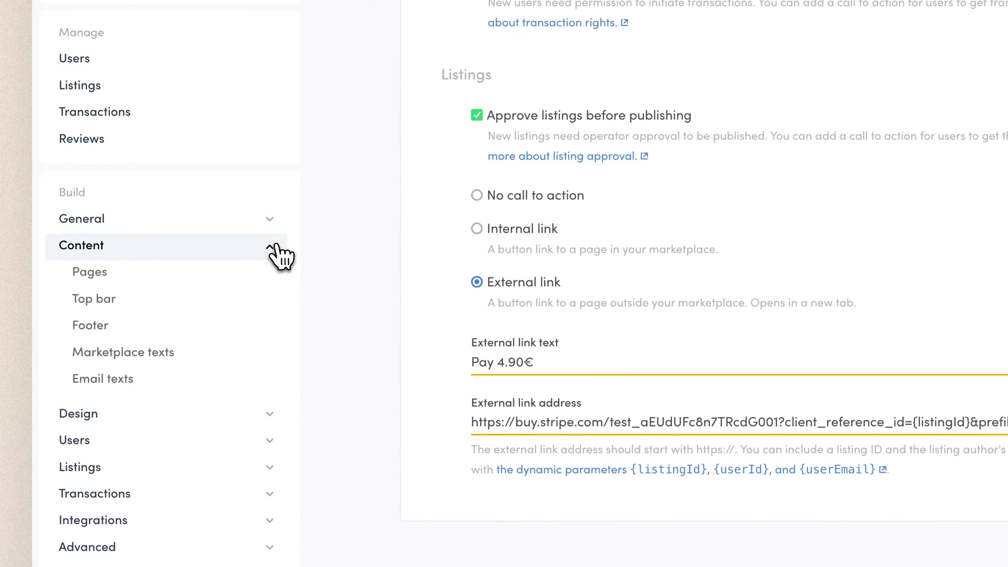
click(245, 353)
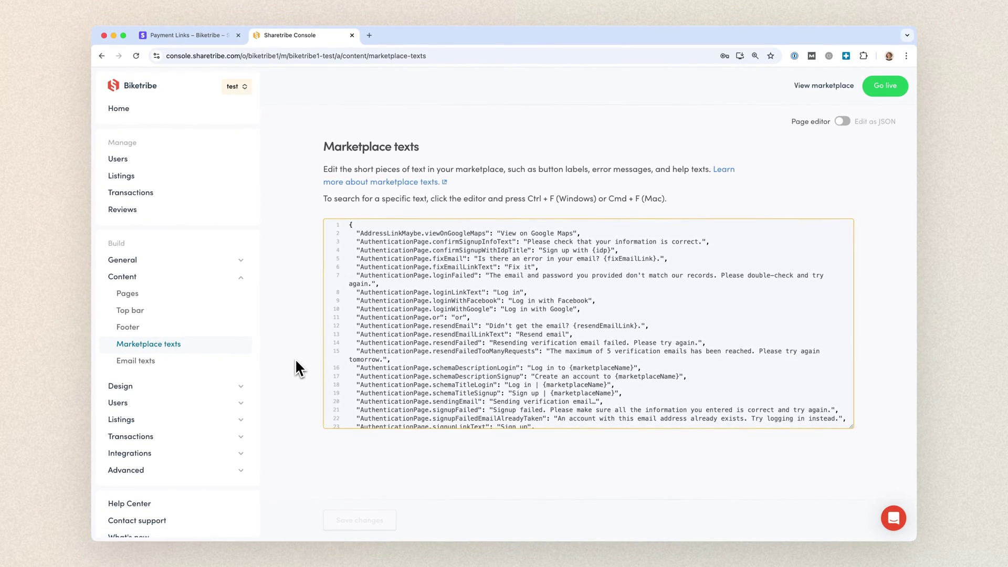
Find ListingPage.ownListingPendingApproval and replace its value with 'Pay a one-time fee to publish this listing.'
click(376, 251)
key(ctrl+f)
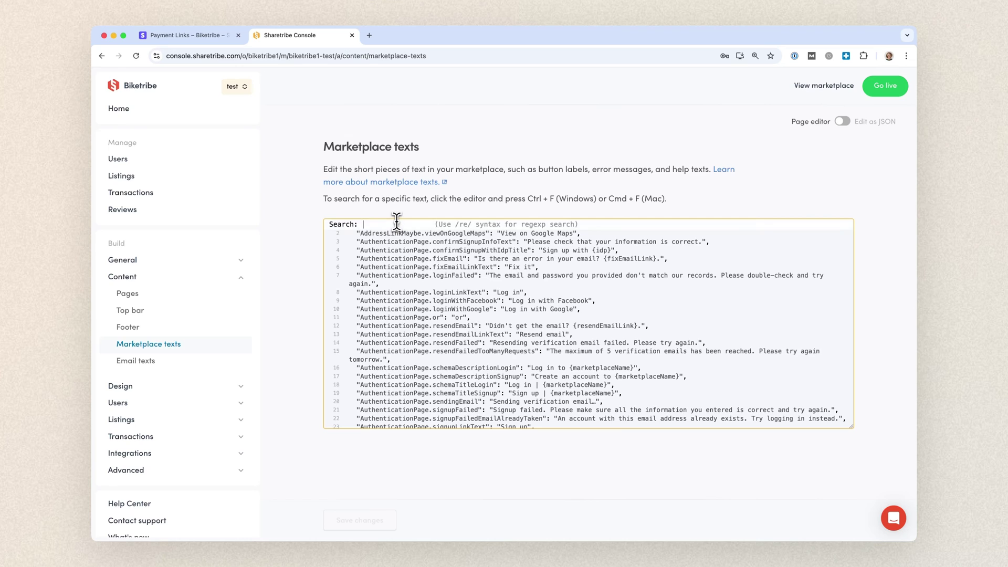
text(ListingPage.ownListingPendingApproval)
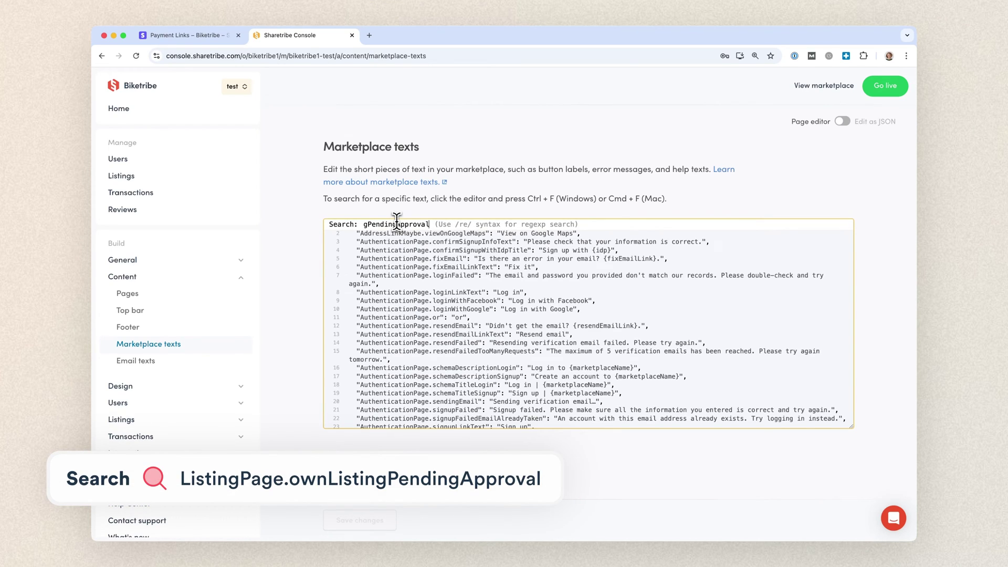
key(Return)
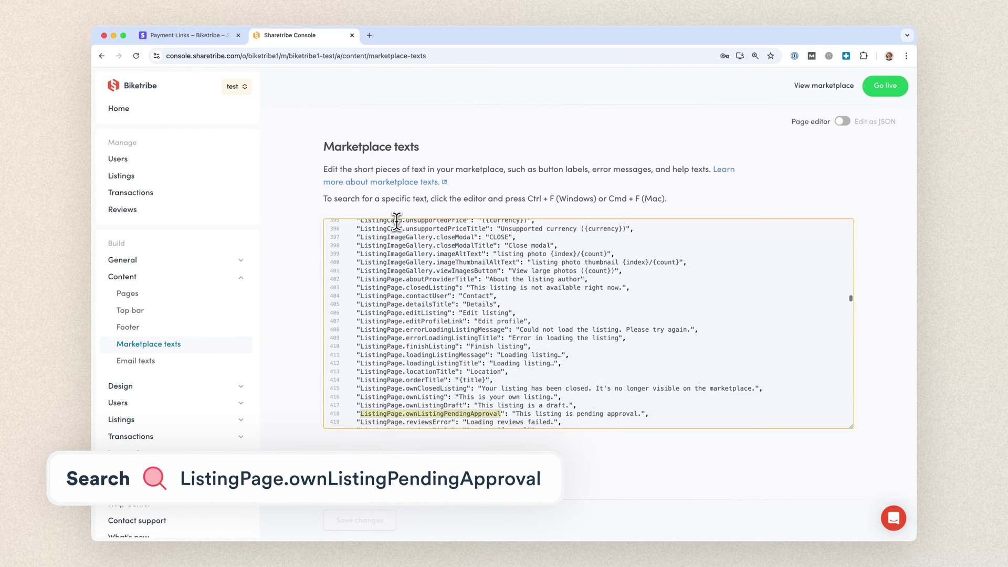
scroll(545, 352, down, 3)
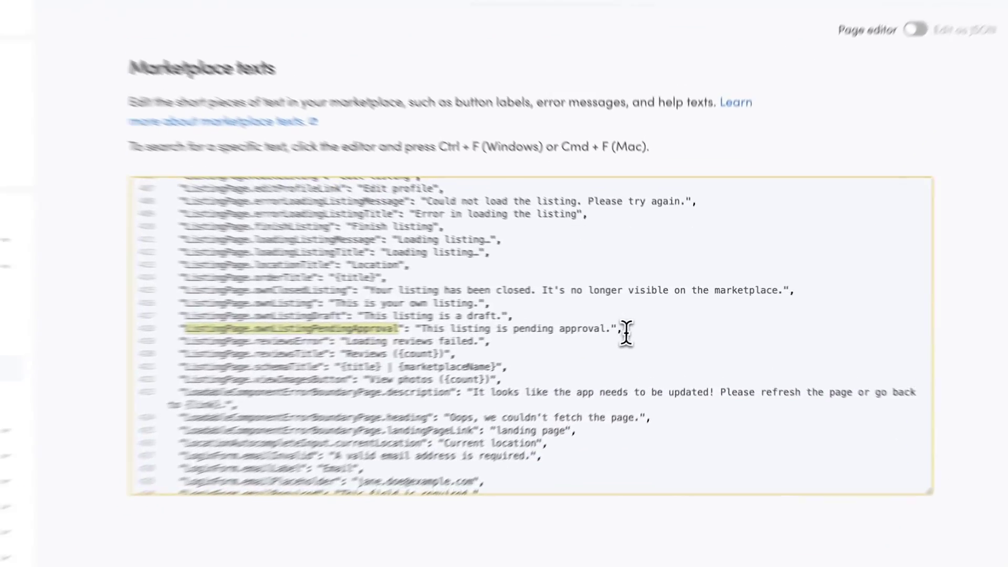
drag(648, 319, 357, 319)
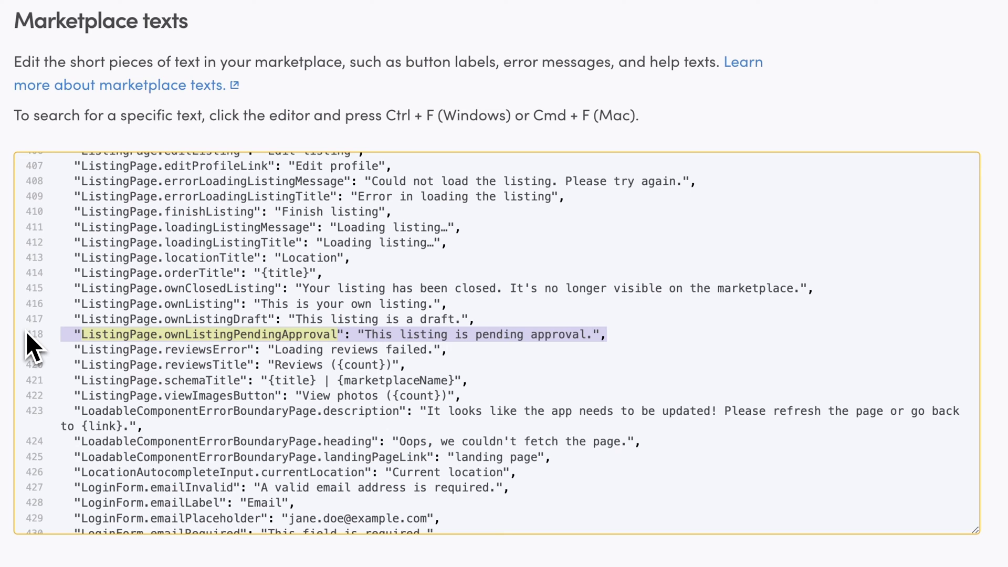
key(Left)
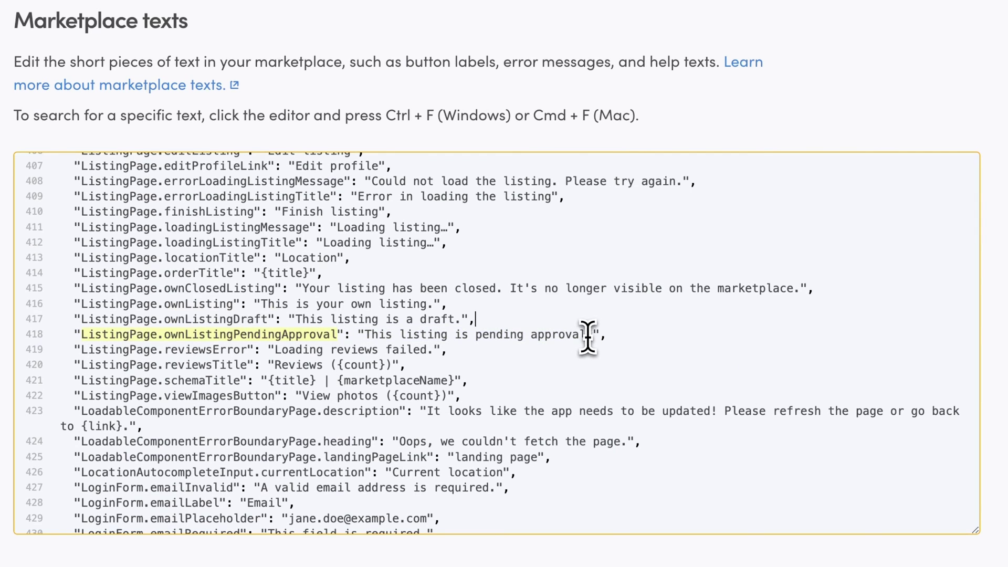
drag(590, 338, 367, 335)
text(Pay a one-time fee to publish this listing.)
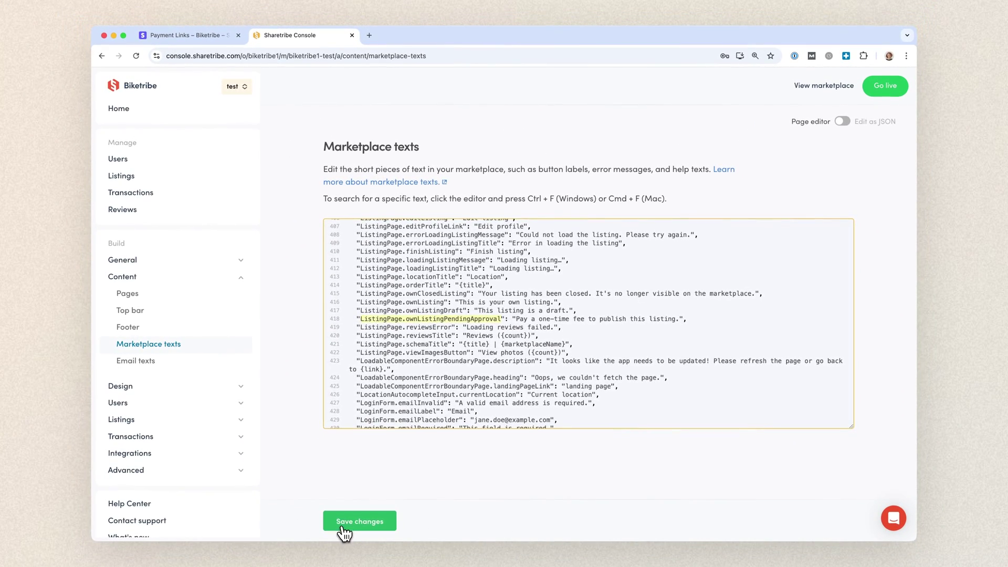
Save the marketplace texts and view the live Biketribe marketplace in a new tab
click(349, 526)
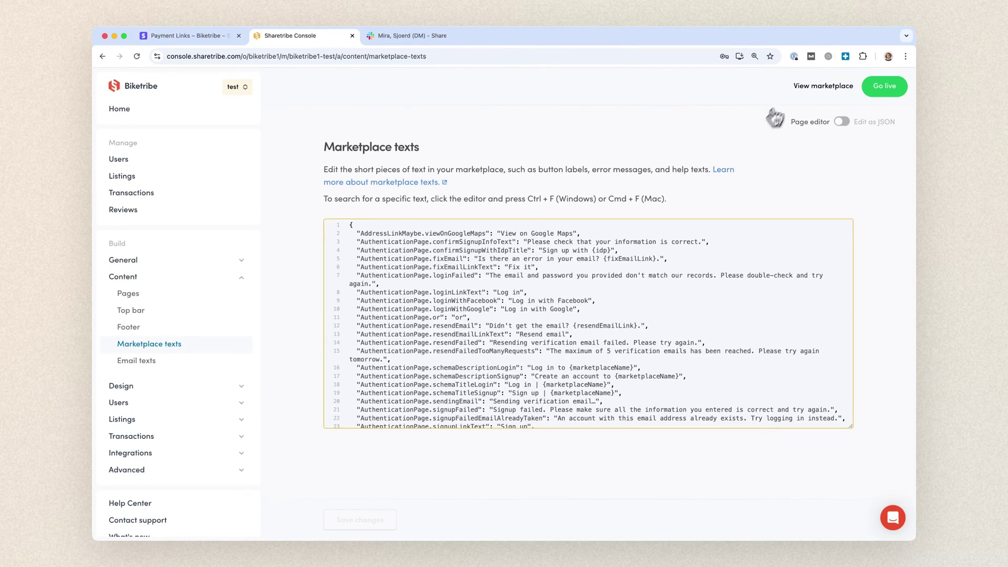
click(823, 86)
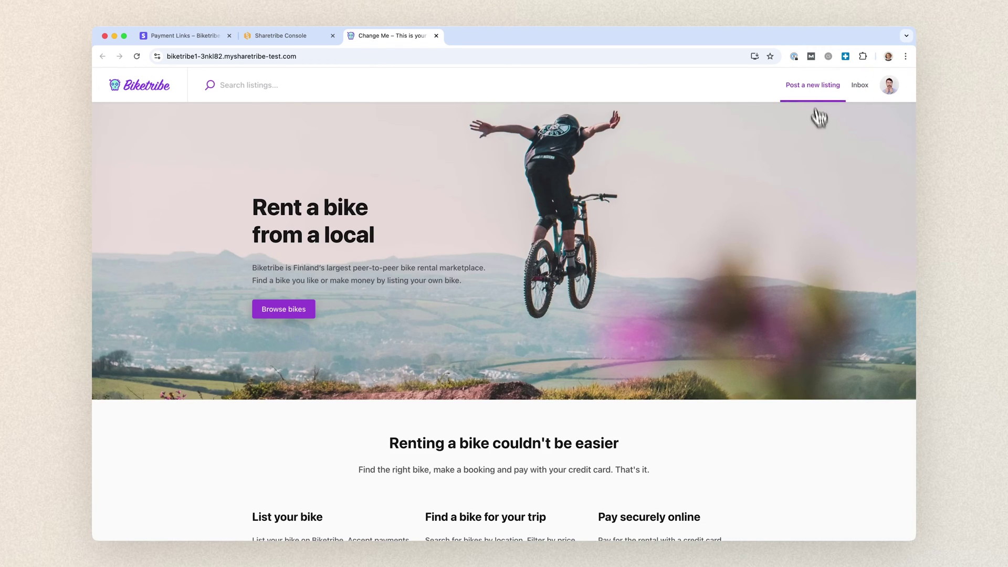
Start the listing 'A very nice bike' with description and Bell and Lights accessories
click(812, 84)
click(538, 191)
text(A very nice bike)
key(Tab)
text(This bike is gr)
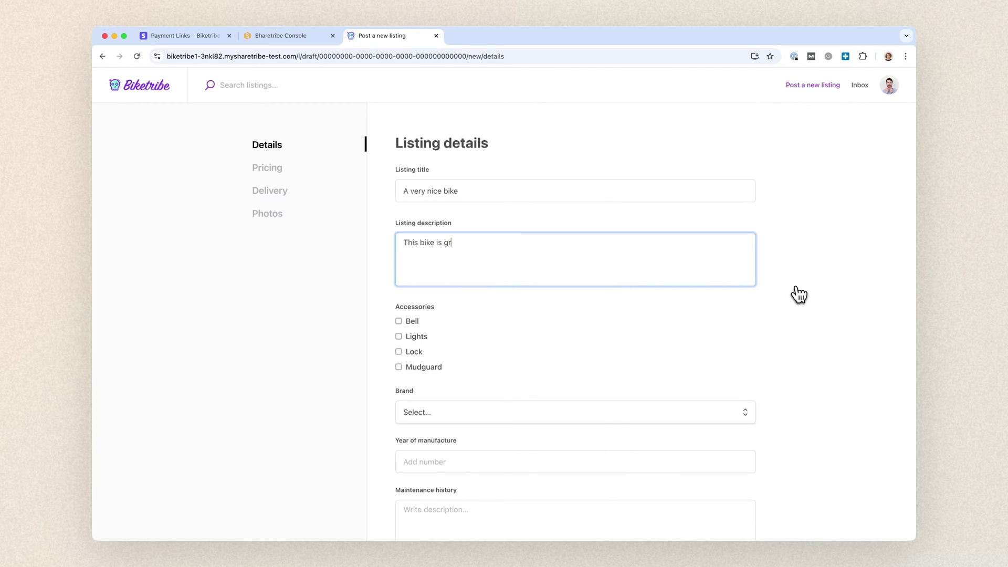
text(eat!)
click(399, 321)
click(399, 336)
text(2019Full)
click(452, 480)
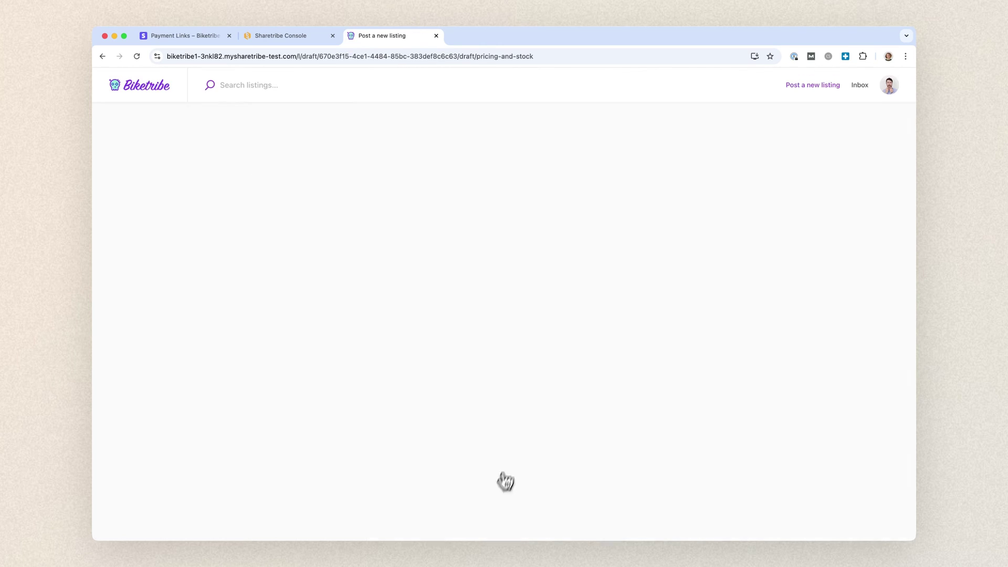
Fill price, pickup address and photo, then publish; the listing awaits approval with a pay-a-fee banner
click(575, 191)
text(100)
click(454, 280)
click(455, 214)
click(504, 237)
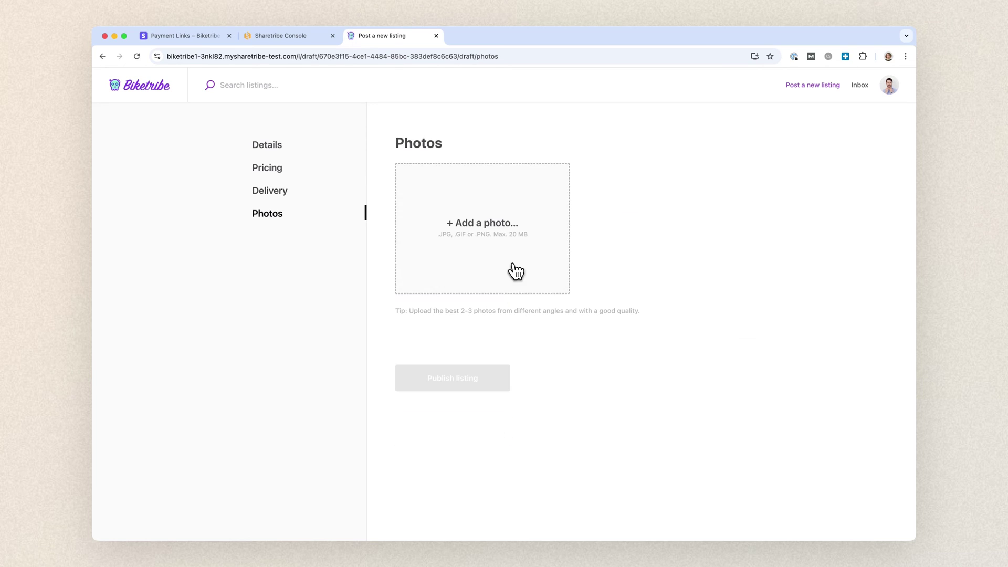
click(516, 271)
click(505, 380)
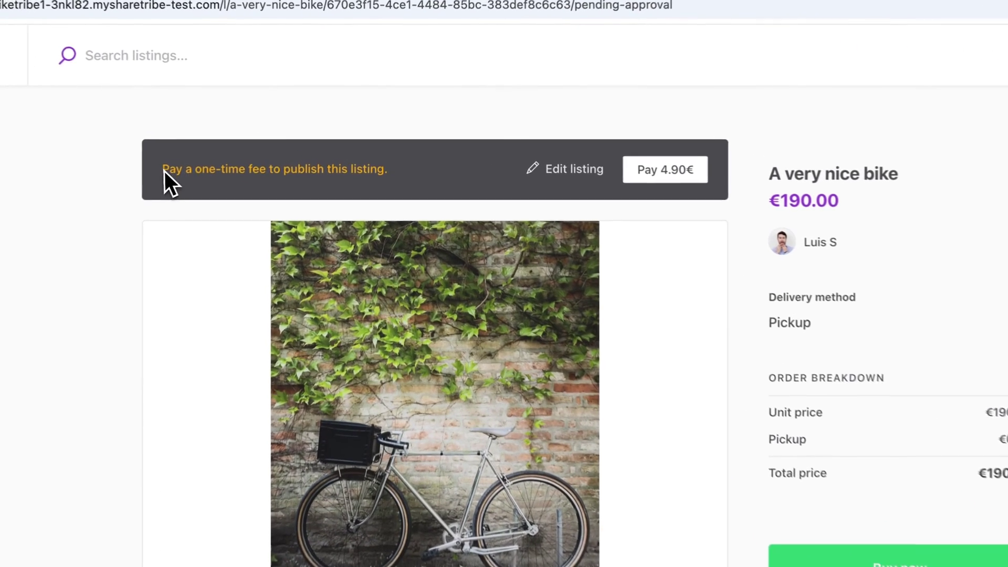
drag(165, 171, 388, 185)
click(434, 189)
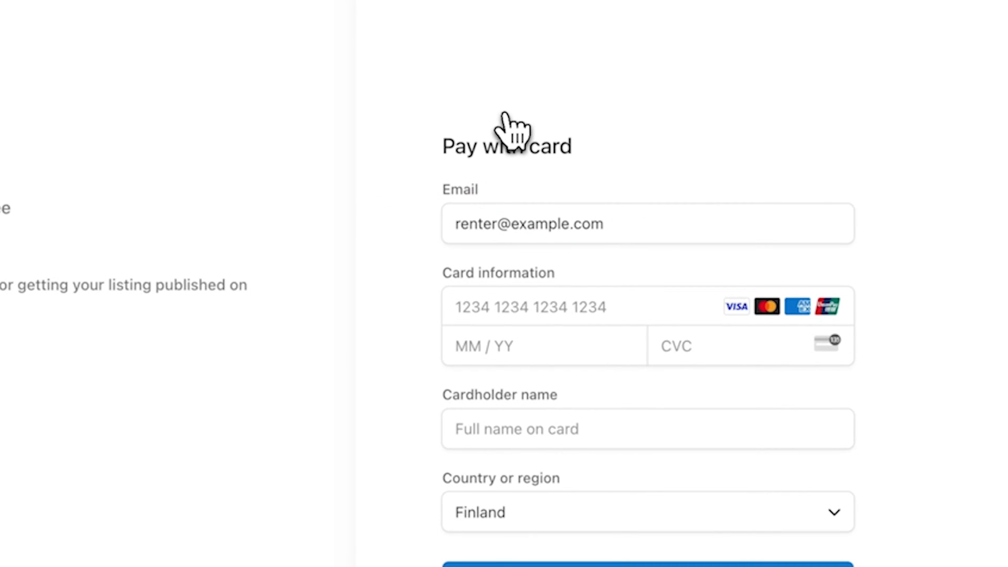
Pay the €4.90 fee with test card 4242… and cardholder name, then return to the console listings
click(544, 307)
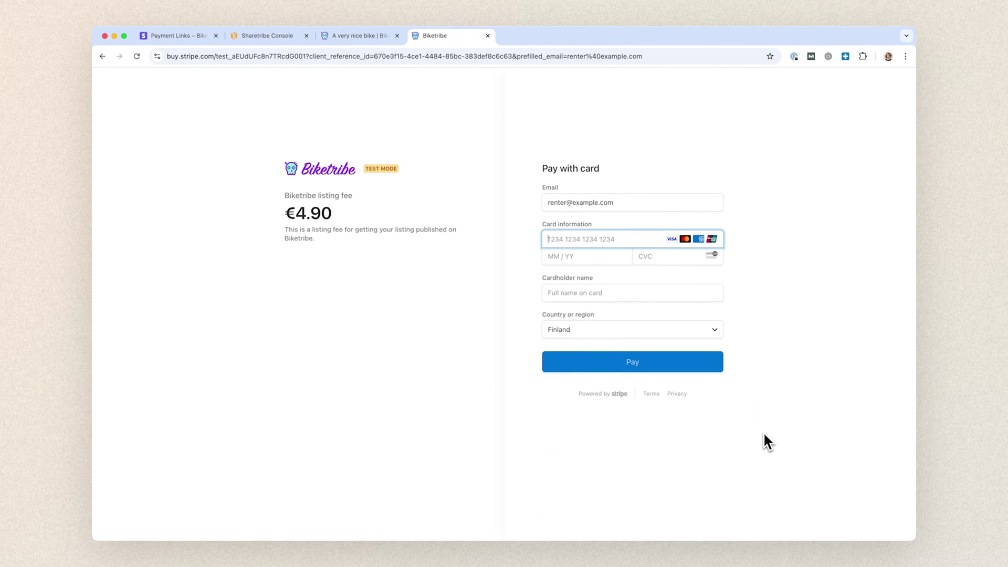
text(4242 4242 4242 4242 )
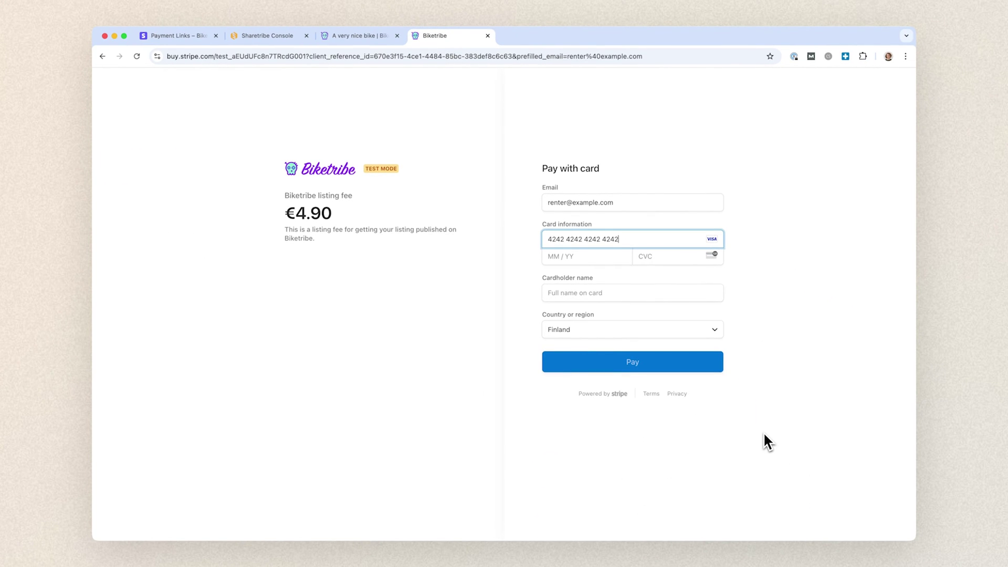
text(02 / 25 424)
click(671, 292)
text(Luis Renter)
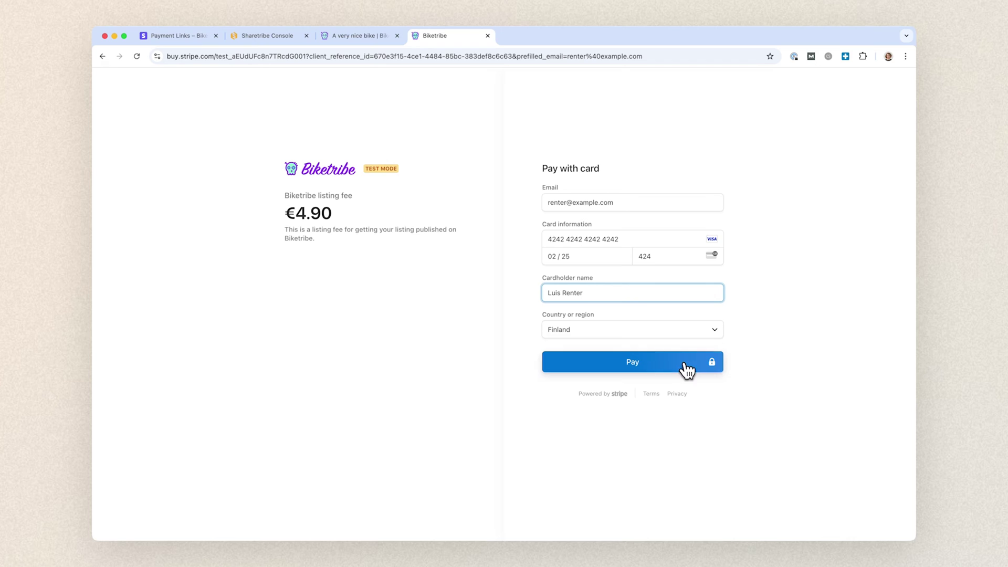
click(688, 364)
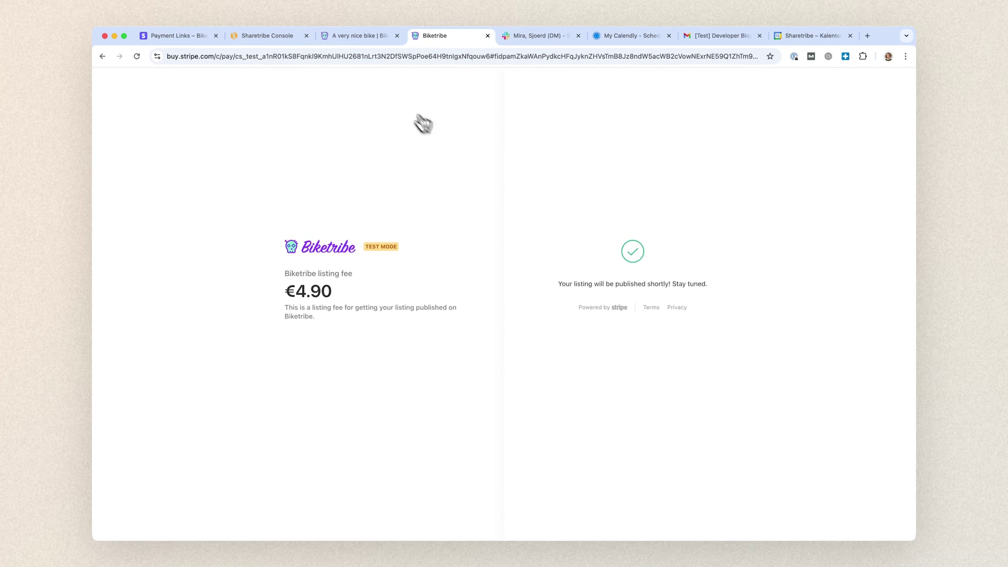
click(267, 36)
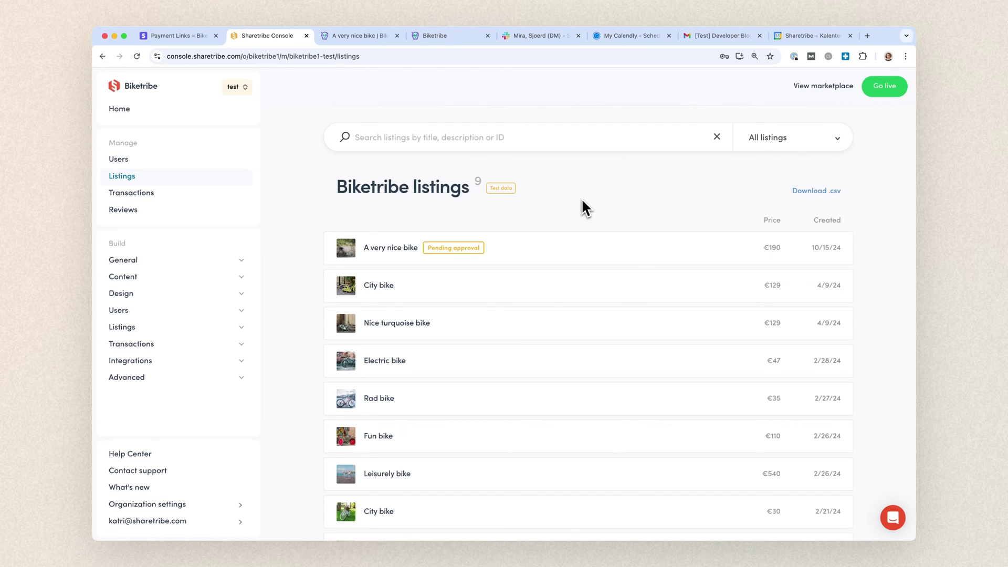
Expand the 'A very nice bike' entry among the test marketplace's pending items
click(535, 247)
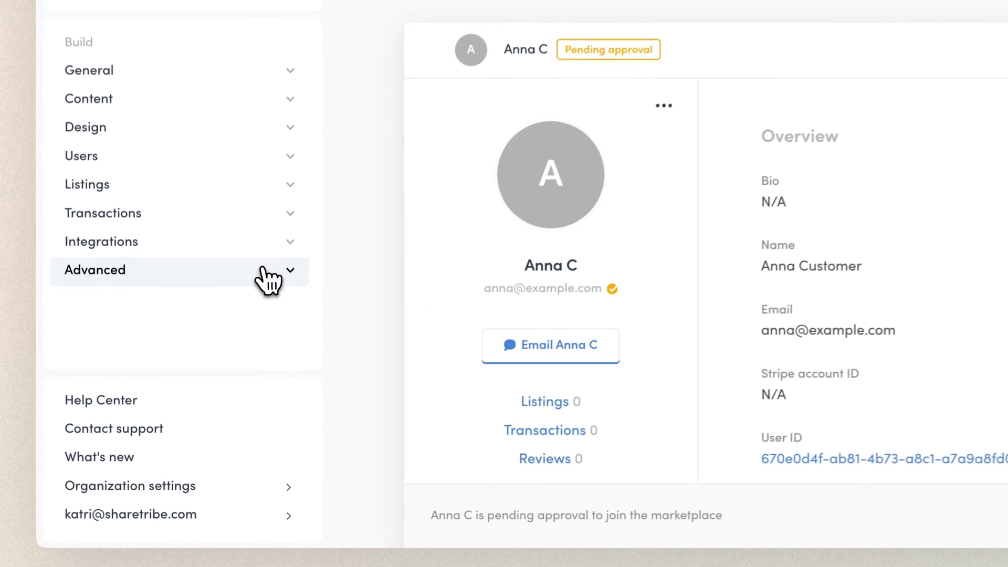
Under Advanced > Applications, add a new application named Zapier using the Integration API
click(226, 380)
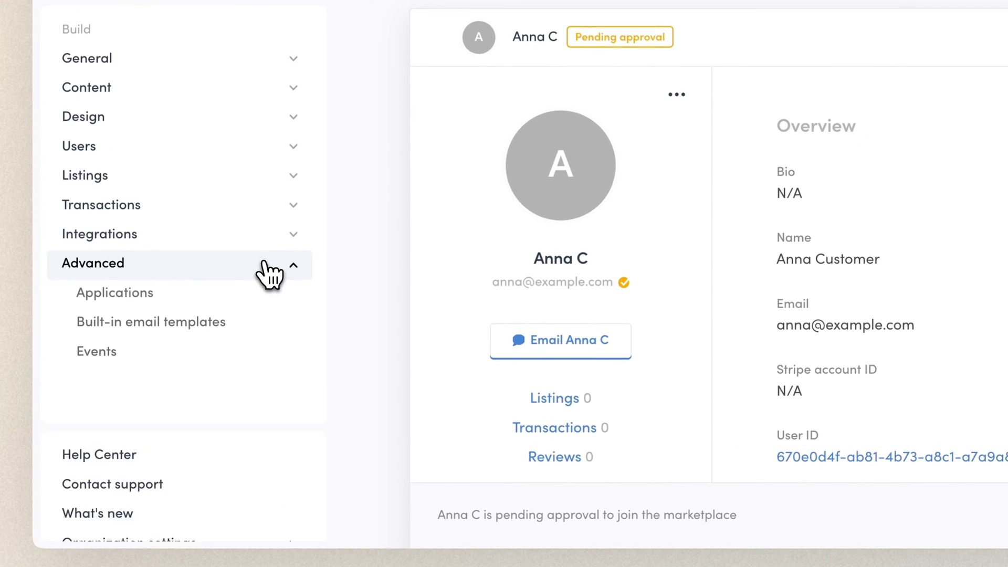
click(272, 291)
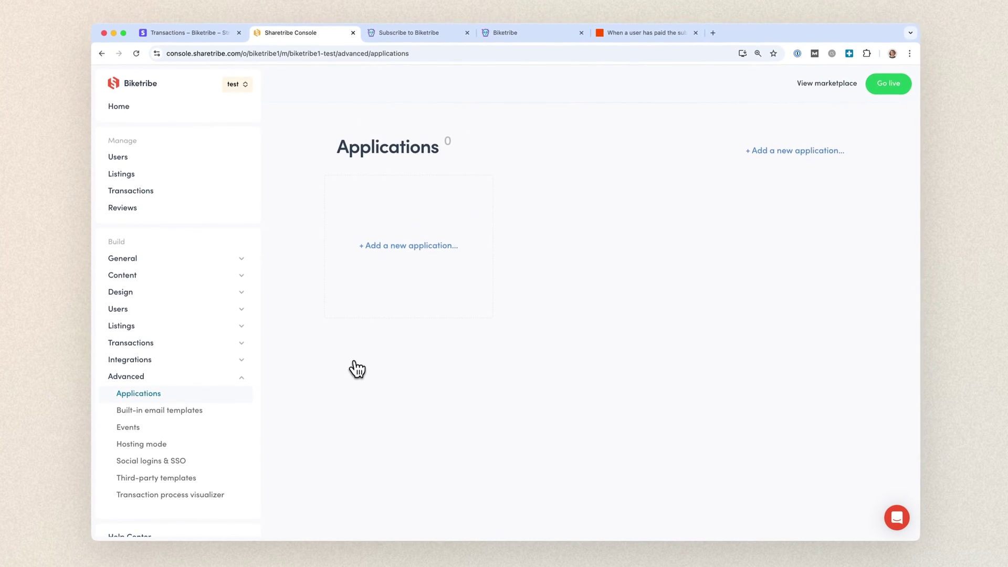
click(410, 237)
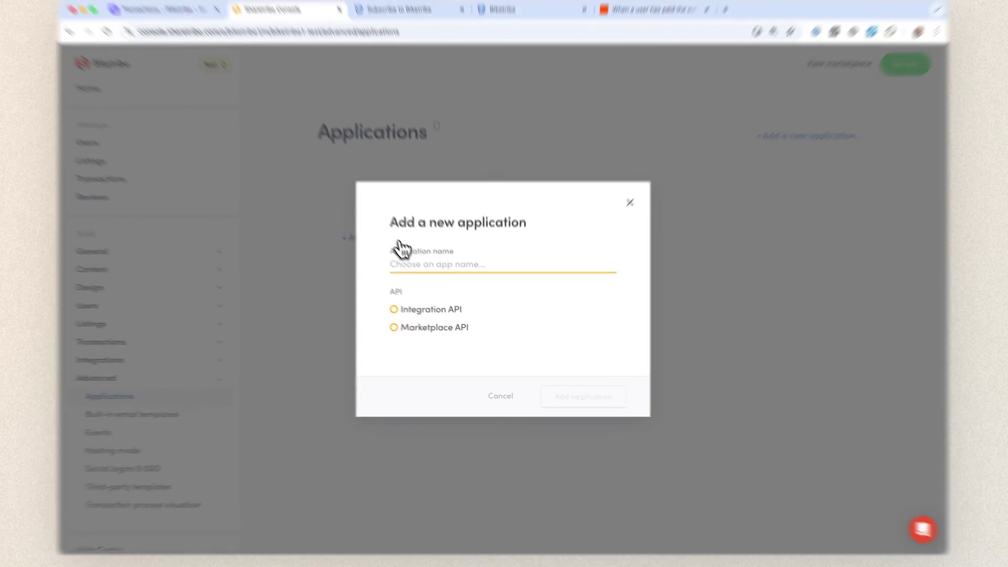
click(402, 263)
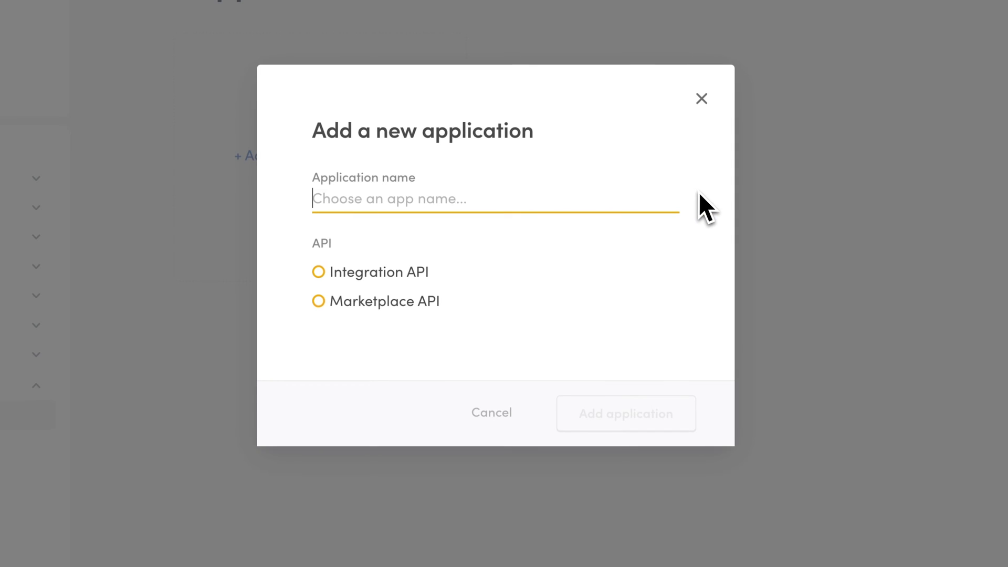
text(Za)
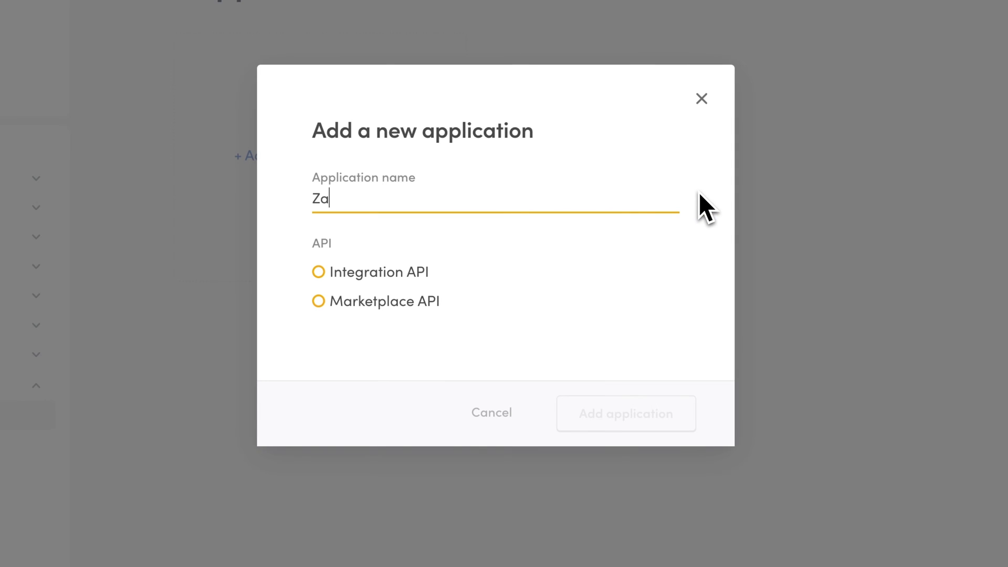
text(pier)
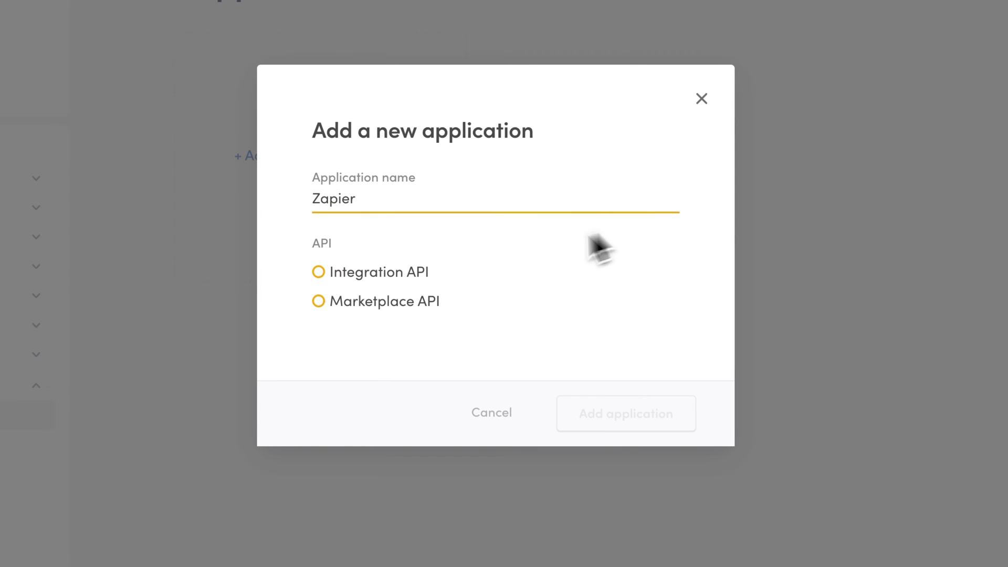
click(416, 276)
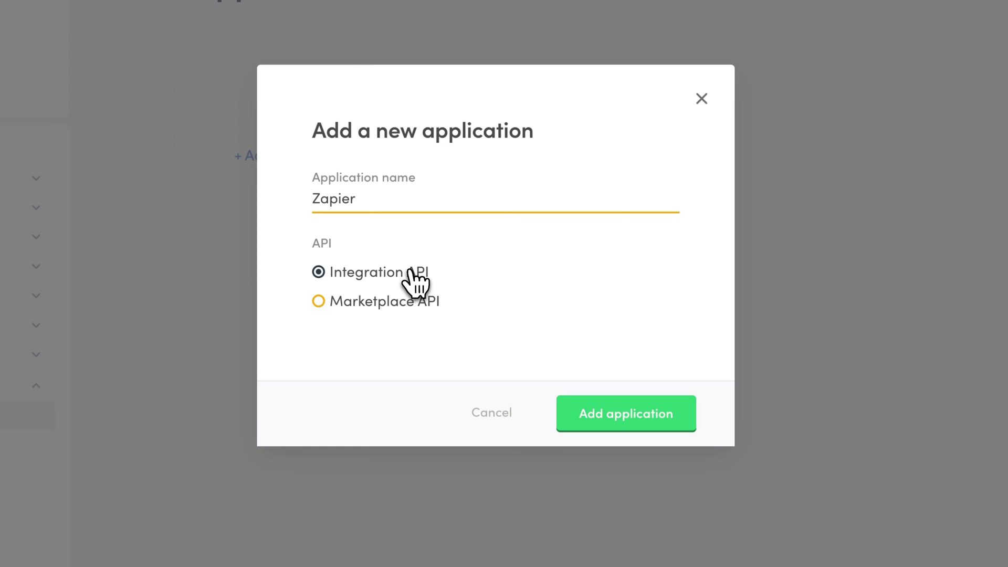
click(693, 417)
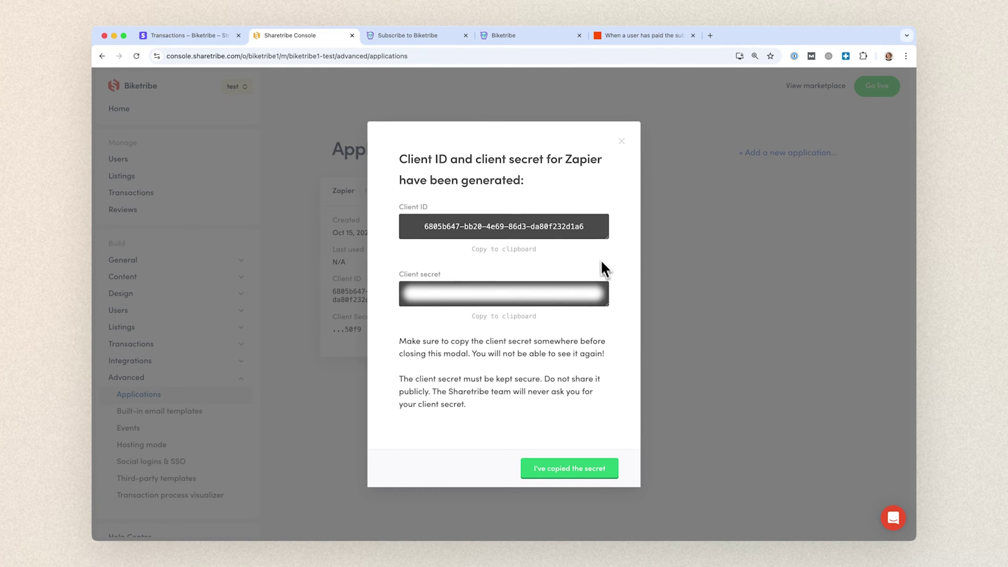
Copy the Zapier application's generated client ID and client secret, then acknowledge the credentials notice
click(505, 249)
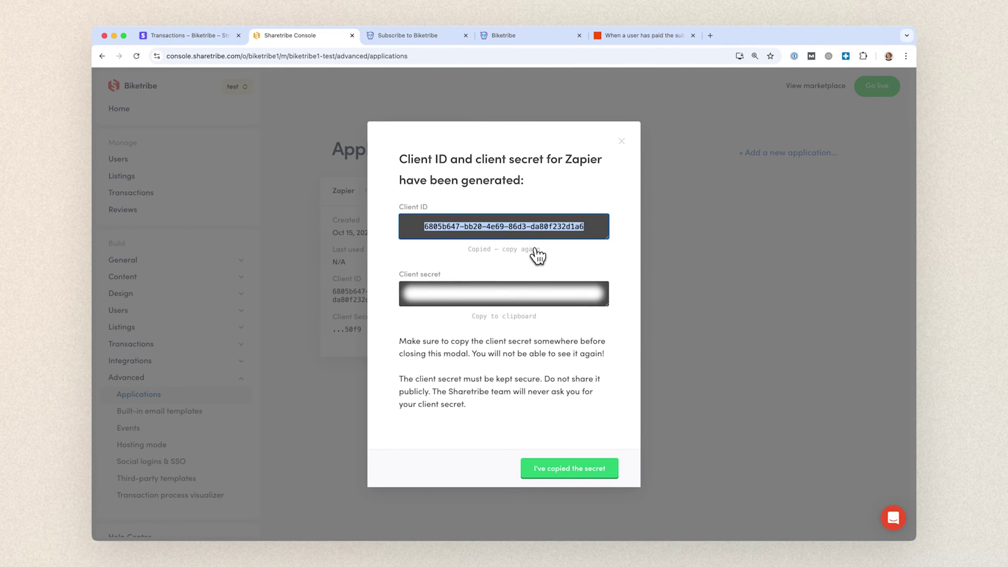
click(526, 293)
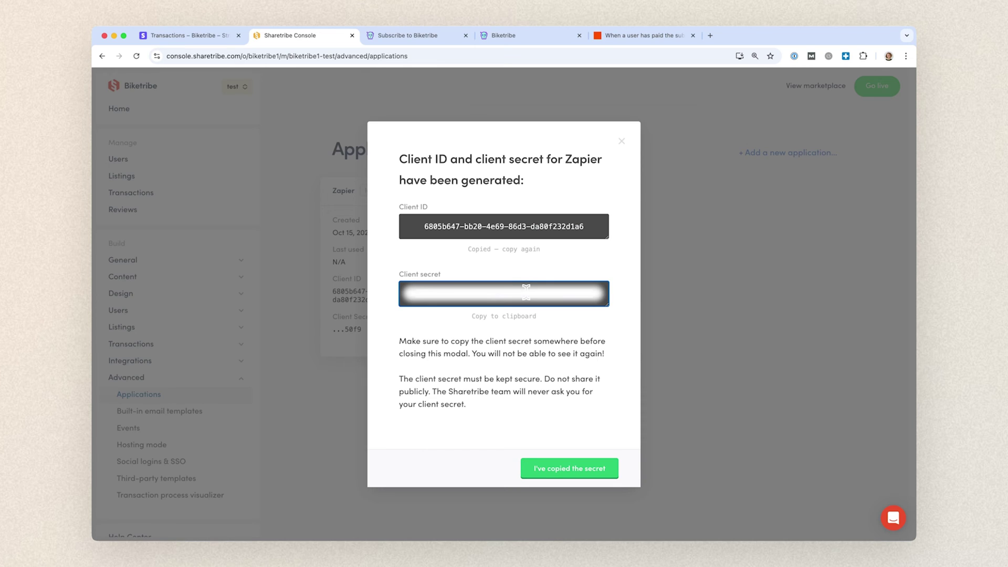
click(504, 316)
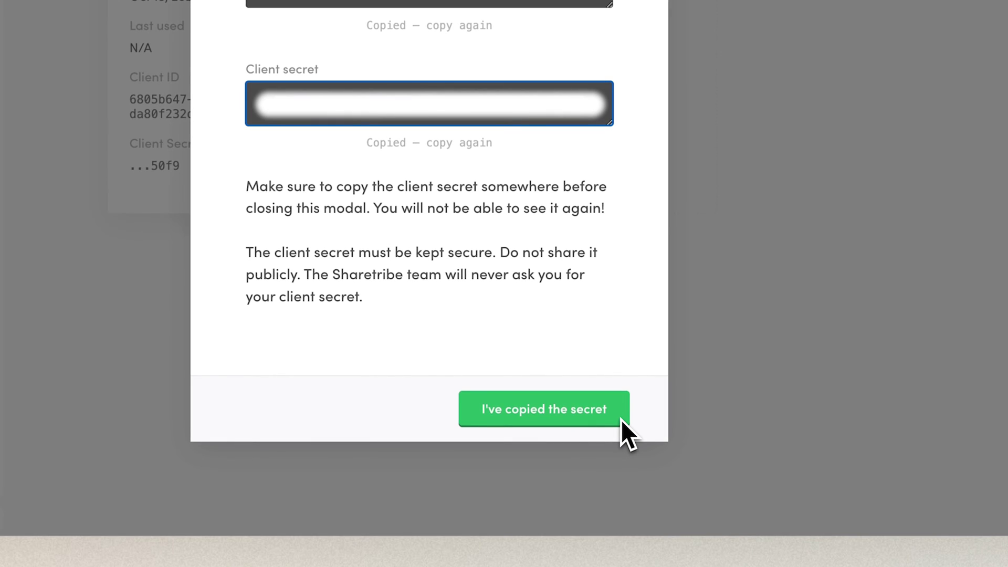
click(621, 419)
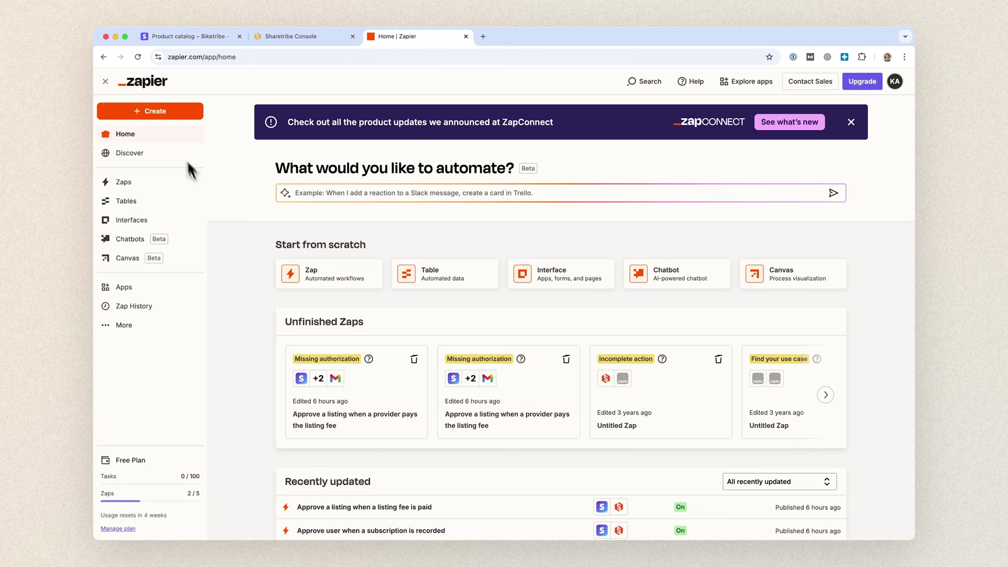
Create a new Zap from Zapier's home and open its title options for renaming
click(150, 111)
click(174, 143)
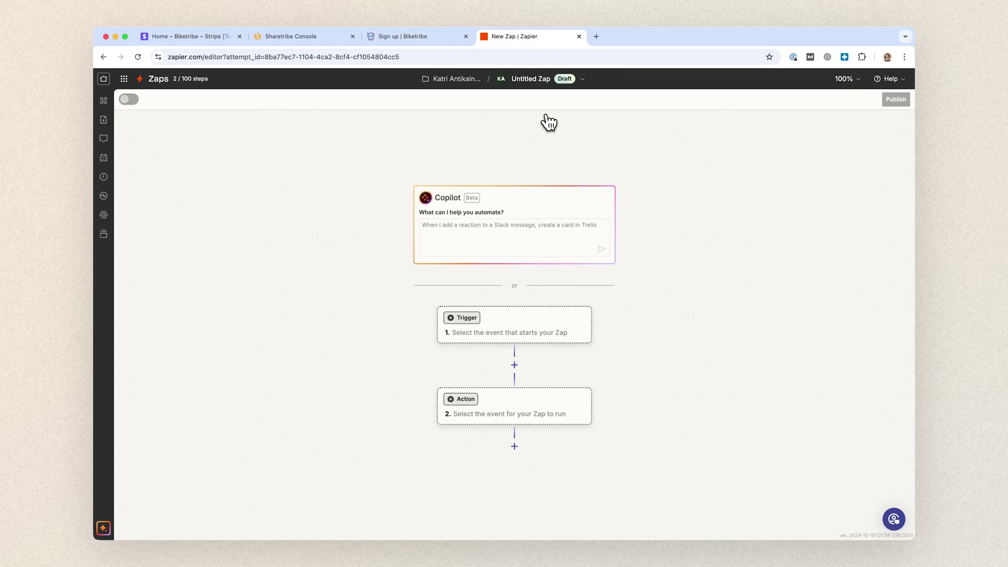
click(531, 79)
Rename the Zap 'Approve a listing when a listing fee is paid' and set a Stripe Checkout Session Completed trigger
click(503, 105)
text(Approve a listing when a listing fee is paid)
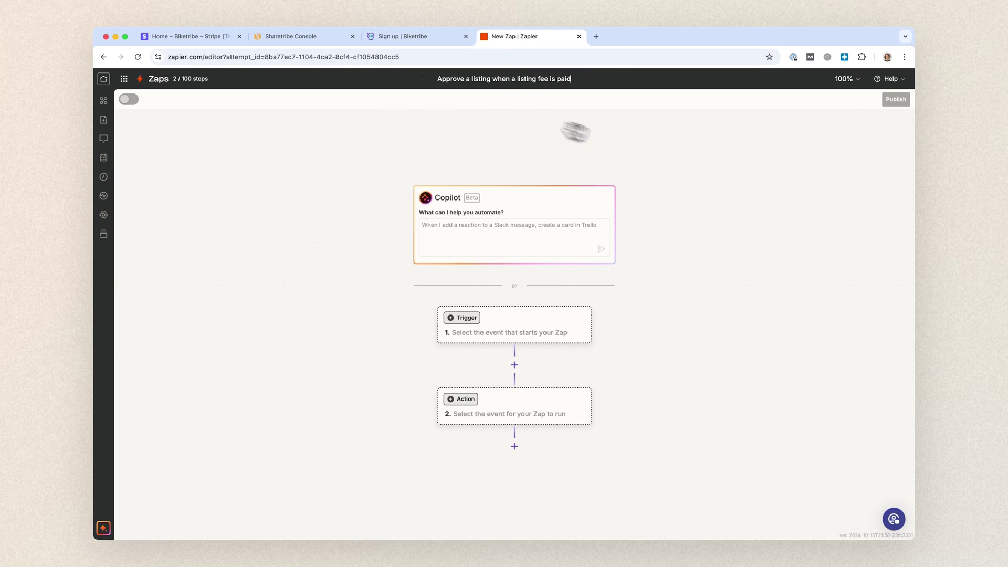
key(Return)
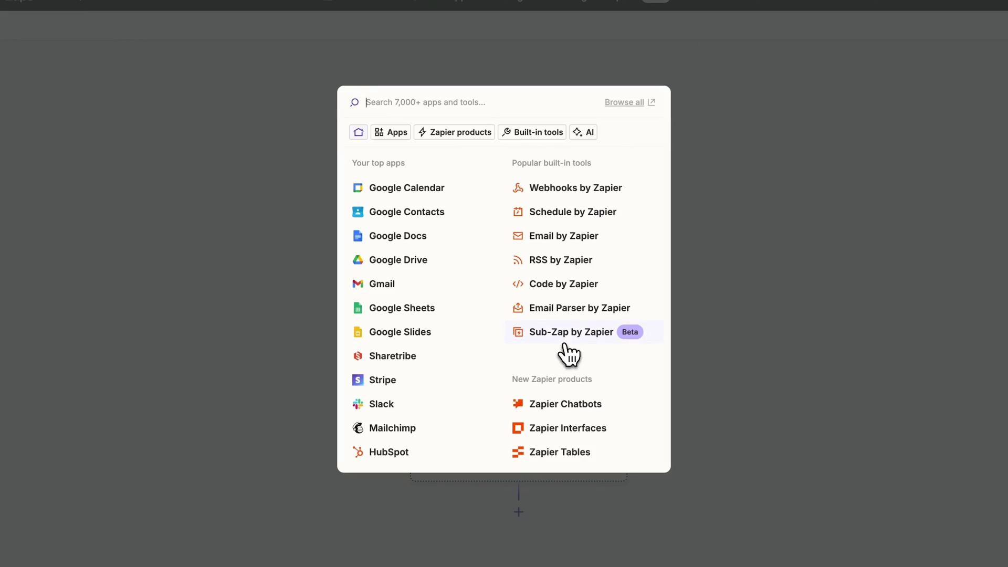
text(stripe)
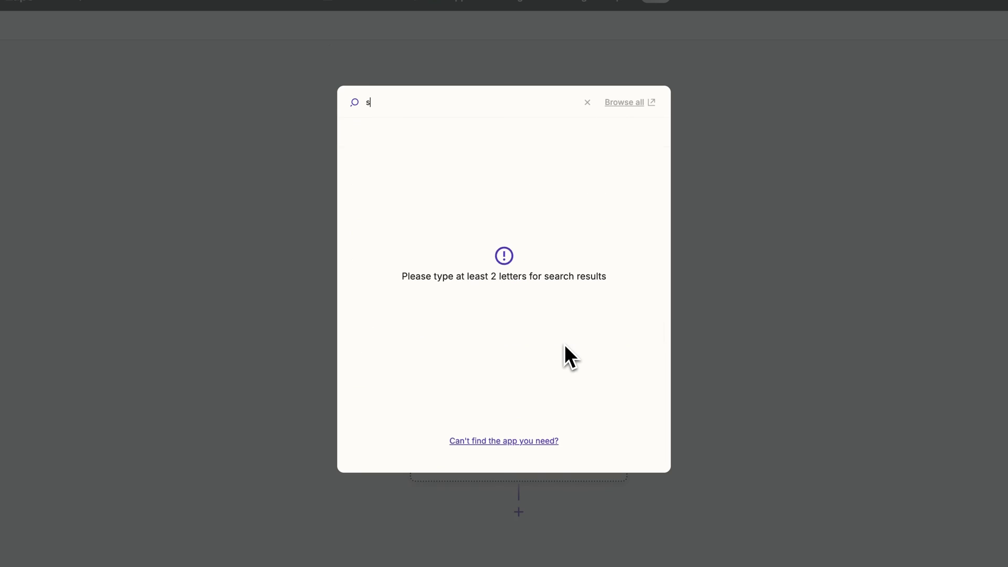
click(551, 161)
click(890, 201)
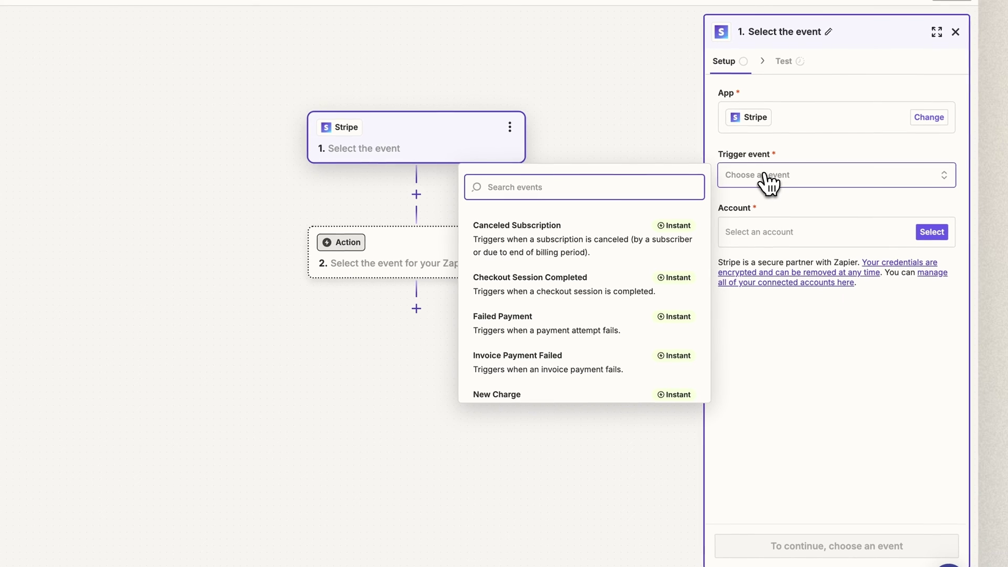
click(612, 298)
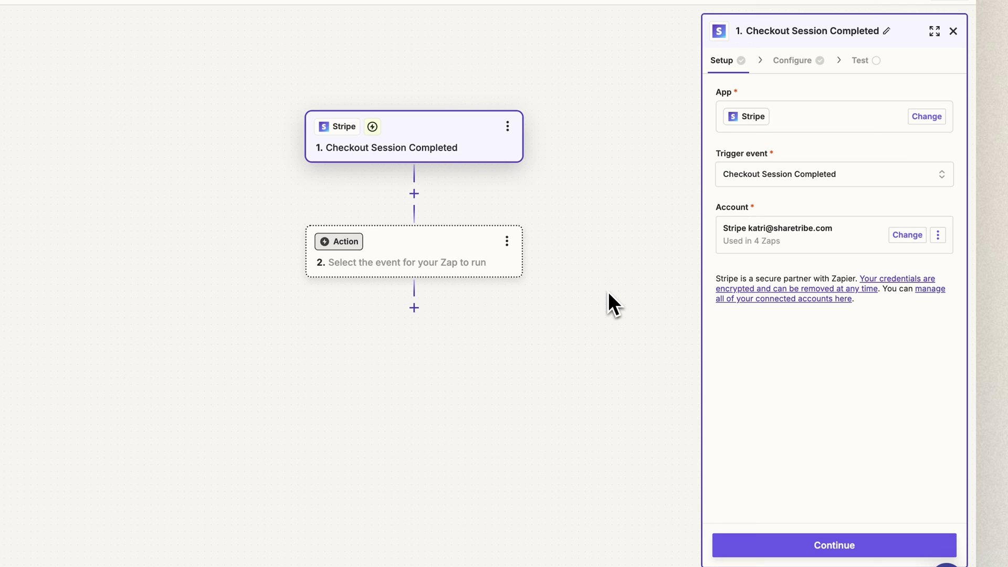
Keep the connected Stripe account, test the trigger and continue with the Checkout B sample record
click(788, 233)
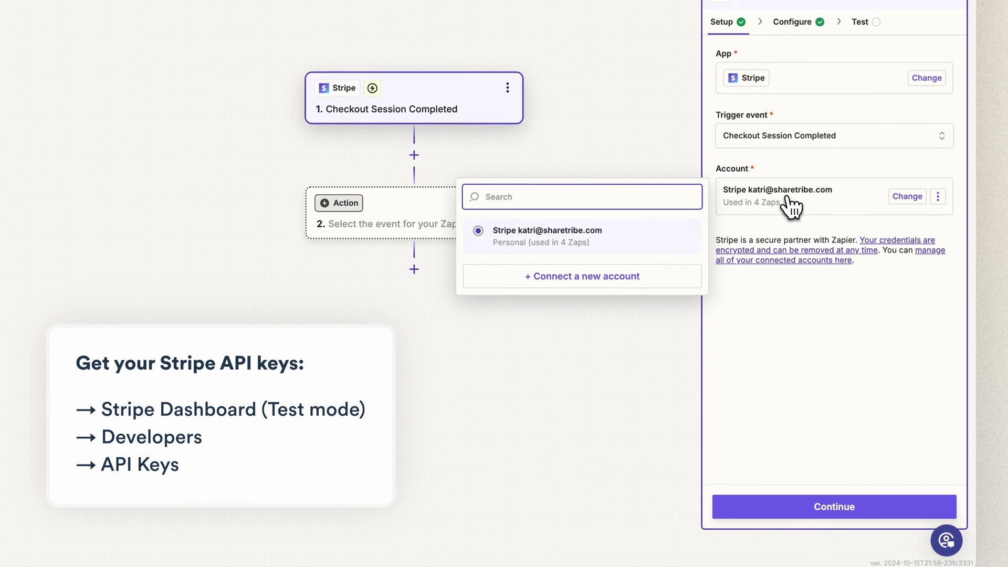
click(790, 209)
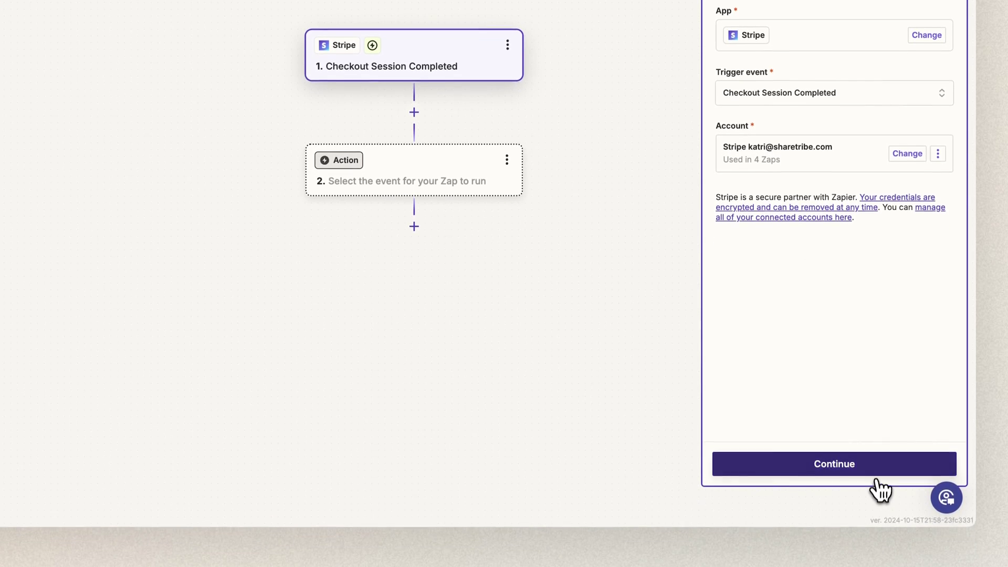
click(879, 473)
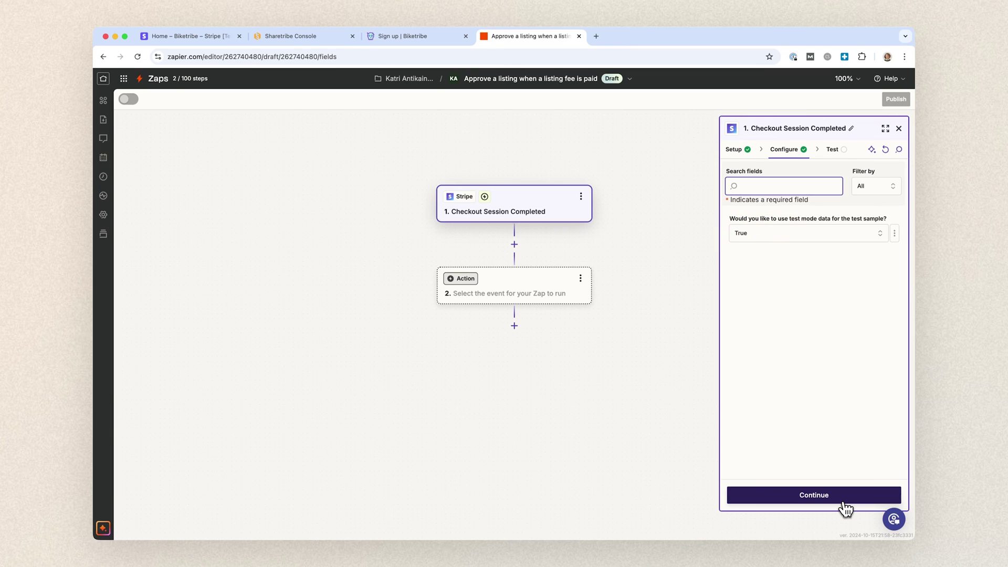
click(844, 498)
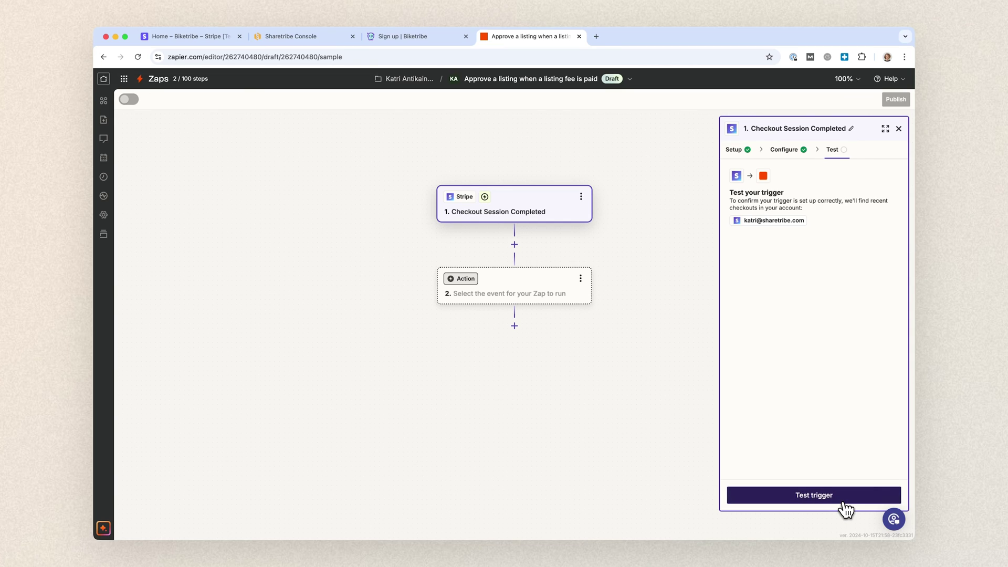
click(843, 501)
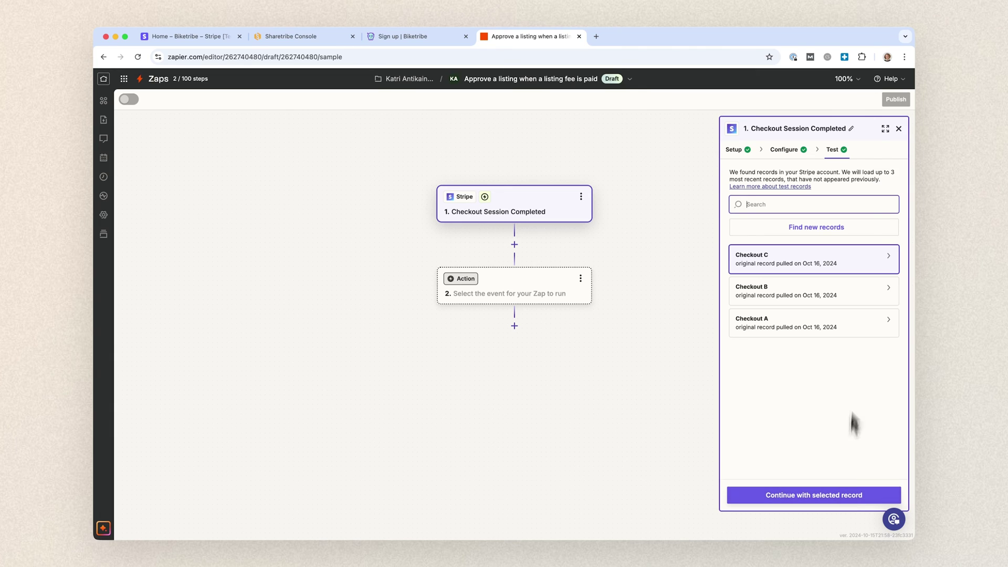
click(874, 292)
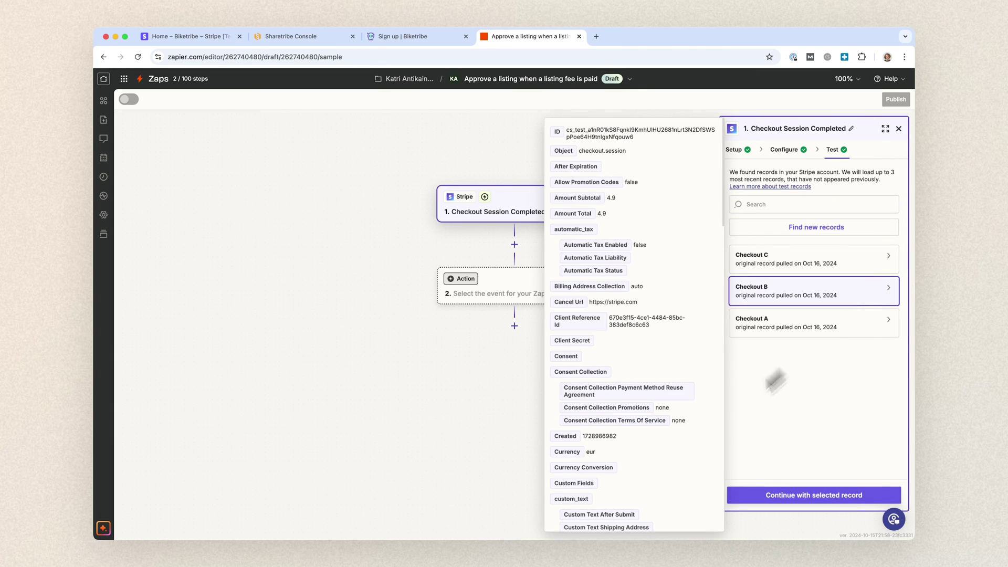
scroll(656, 486, down, 5)
scroll(656, 486, down, 5)
scroll(656, 486, down, 5)
scroll(656, 487, down, 5)
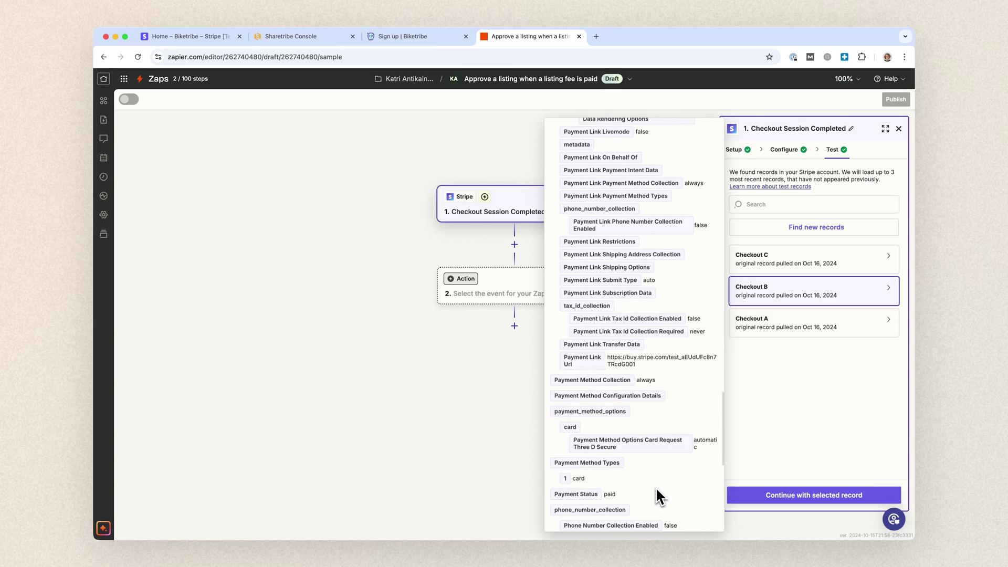
scroll(655, 487, down, 3)
scroll(656, 487, down, 5)
scroll(656, 488, down, 3)
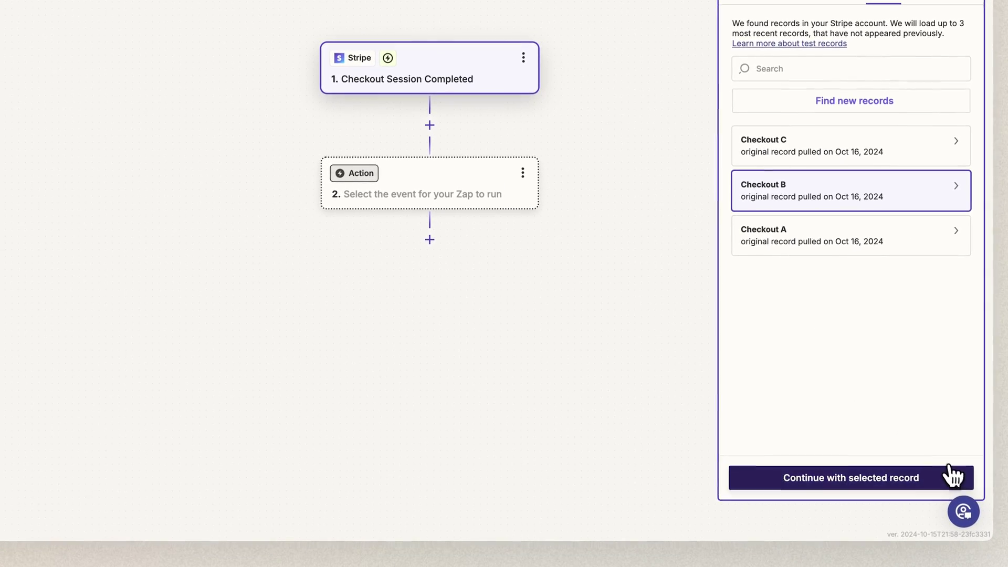
click(861, 501)
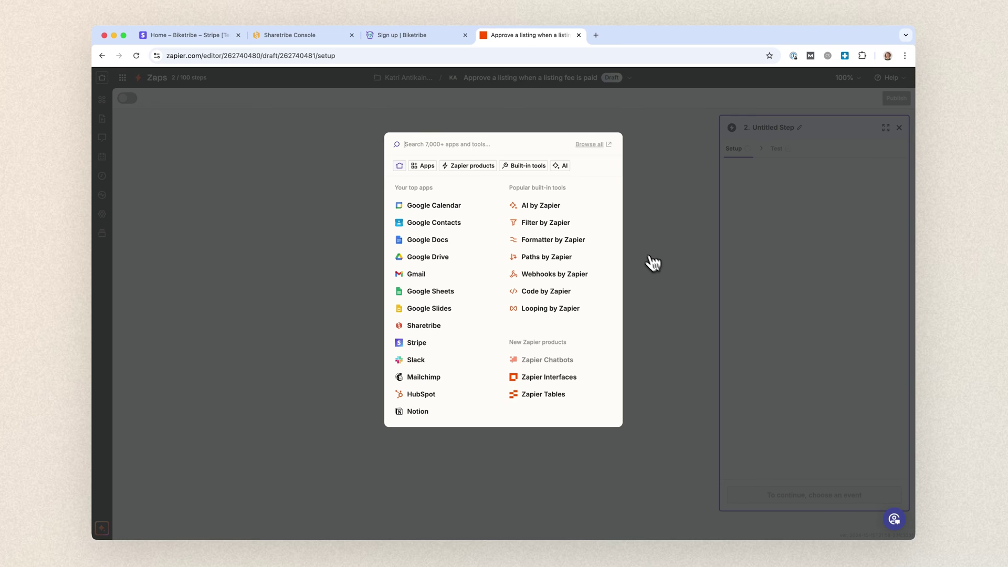
text(shar)
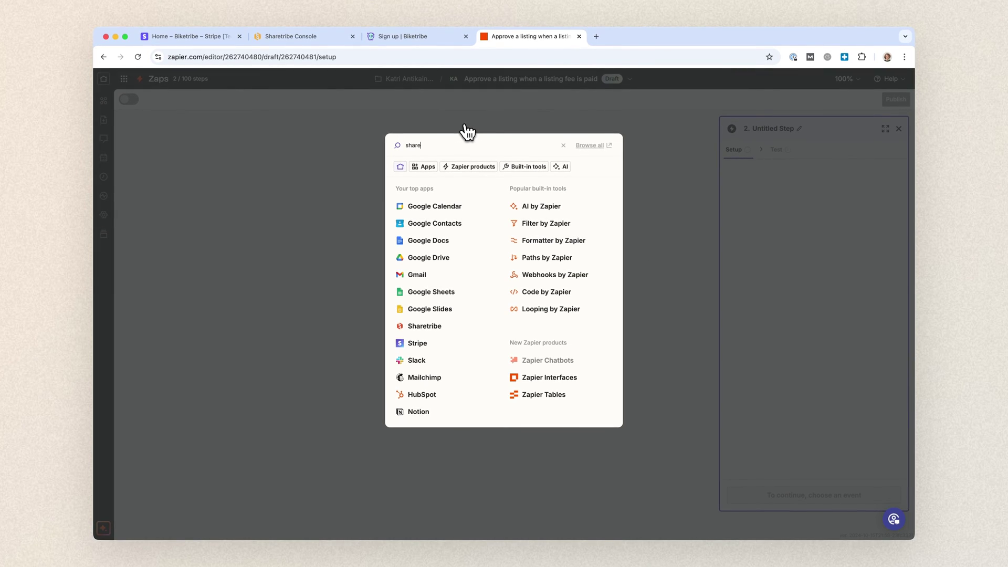
text(e)
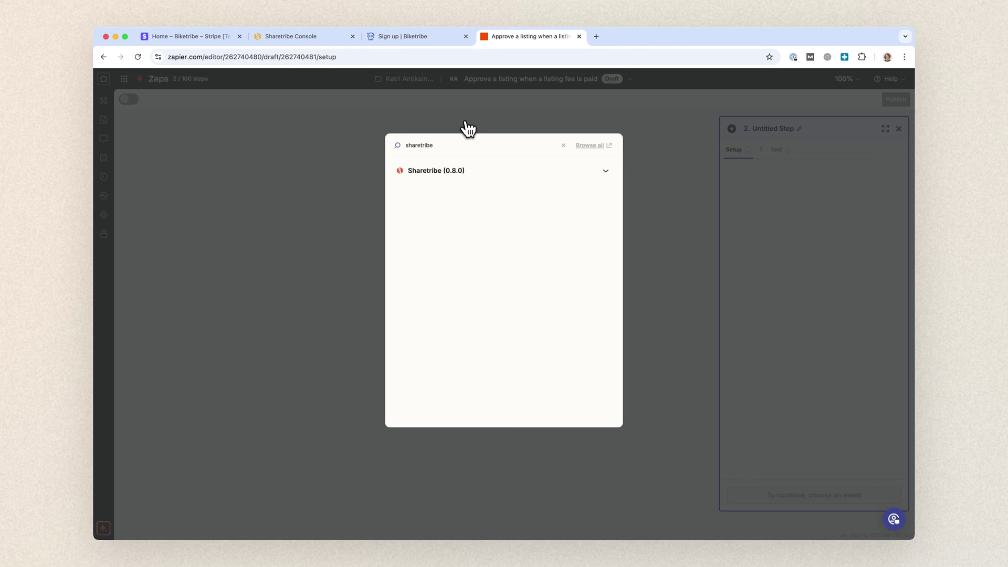
Make the second step a Sharetribe Approve Listing action using the existing Biketribe account and continue
click(504, 171)
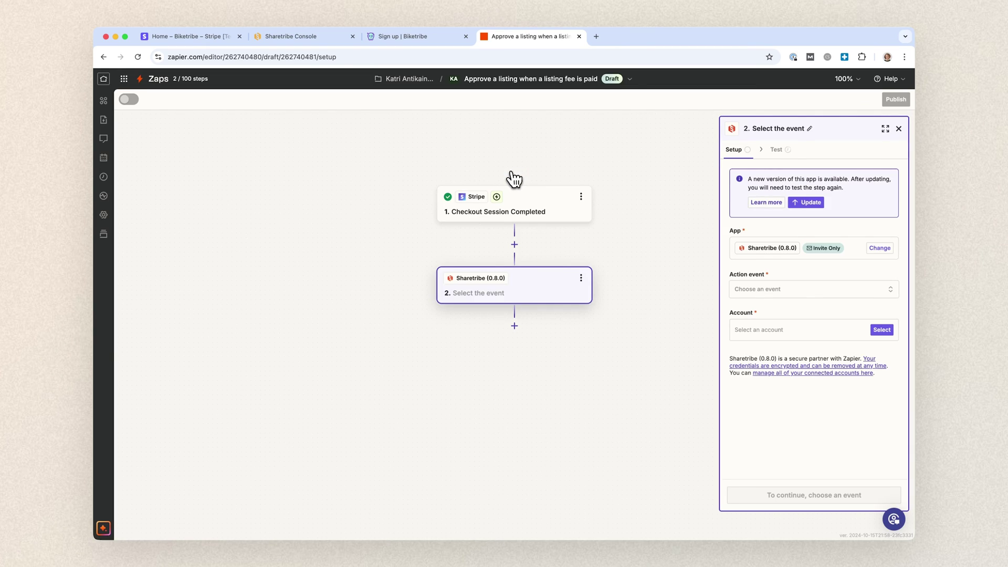
click(795, 289)
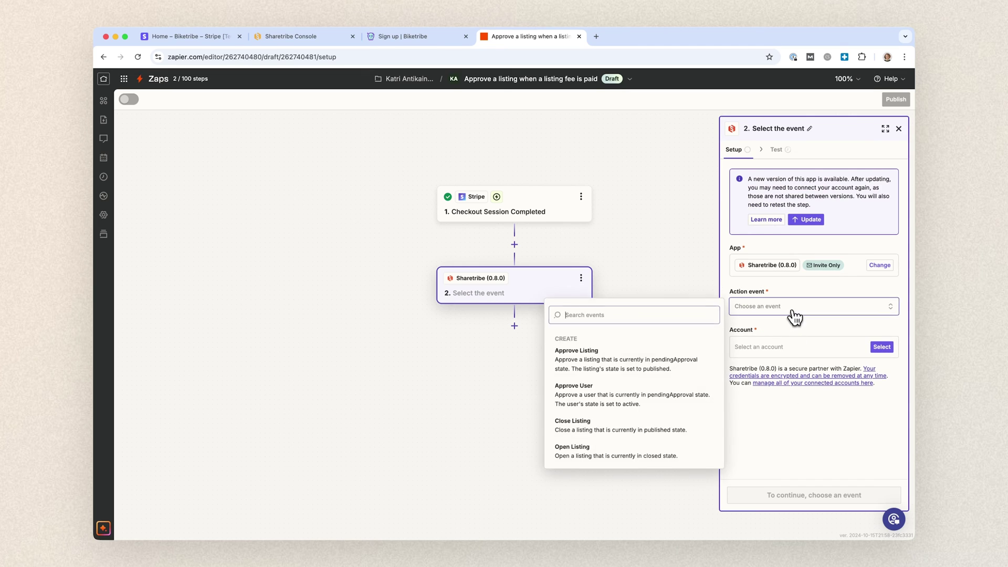
click(583, 290)
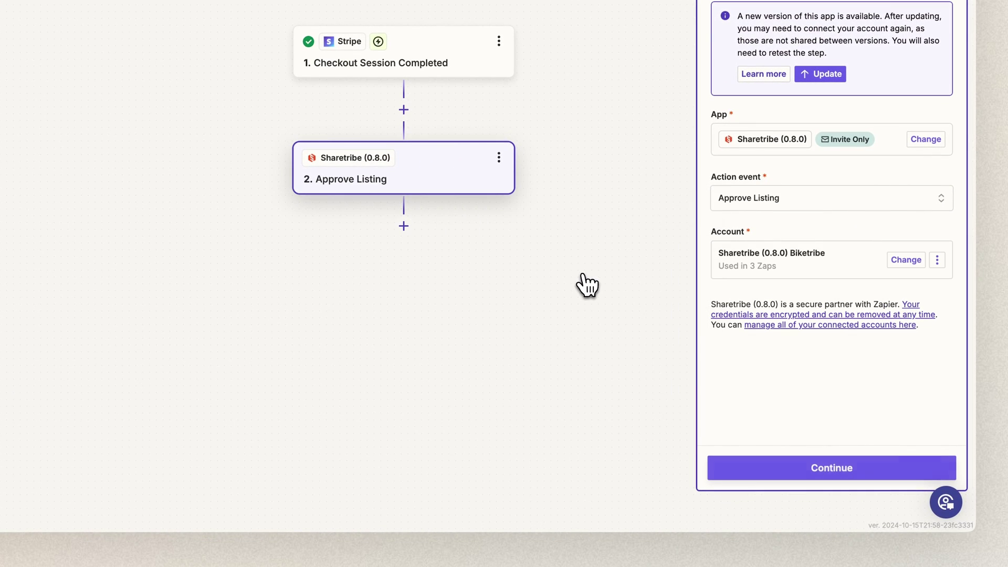
click(831, 276)
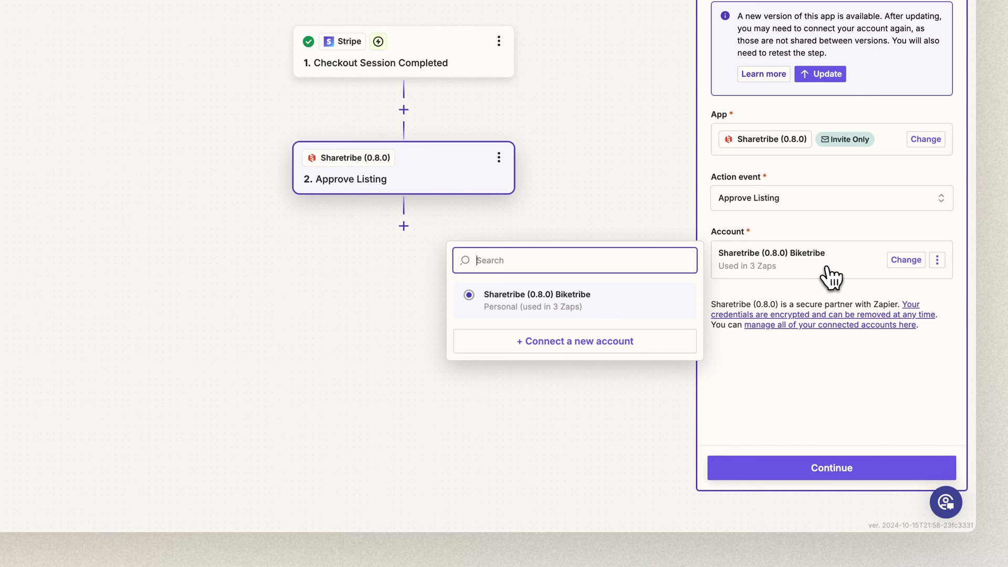
click(833, 275)
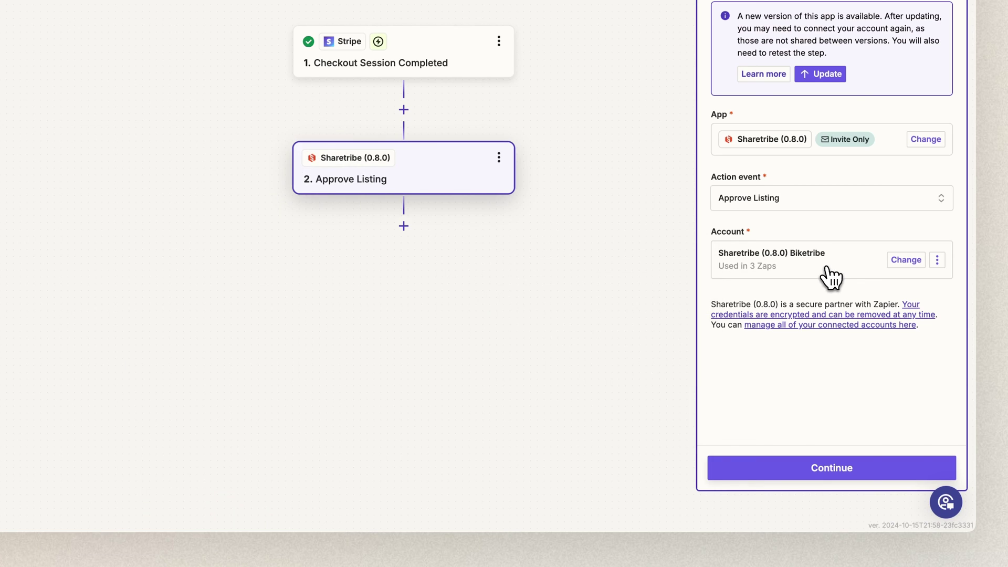
click(895, 468)
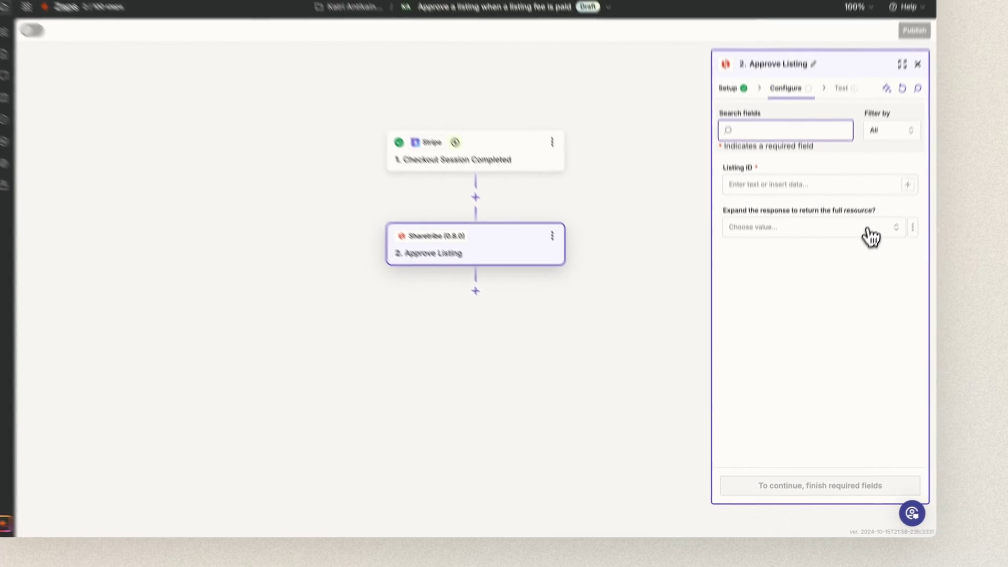
Map Listing ID to the checkout's Client Reference Id, set Expand to True, and run the step test
click(891, 231)
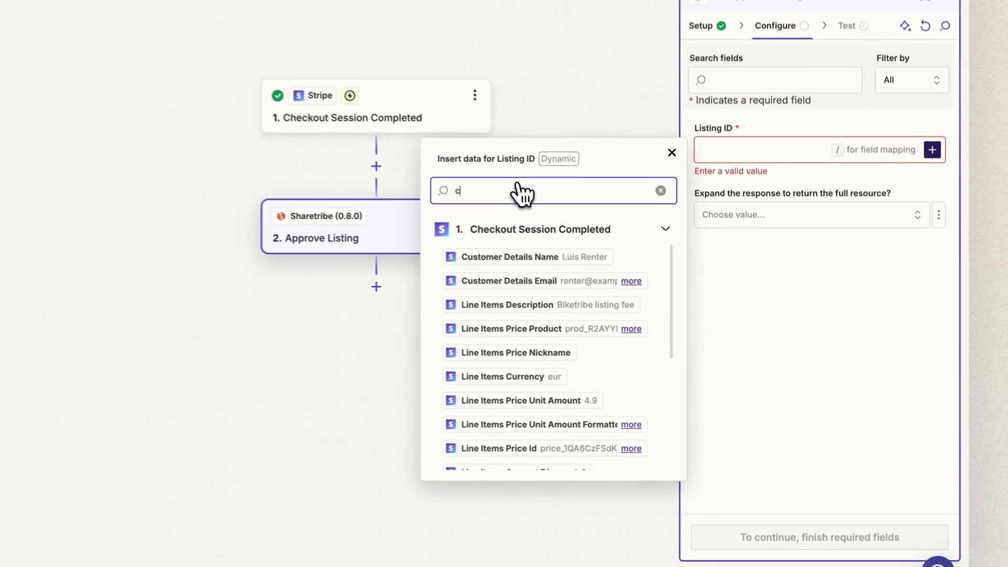
text(clien)
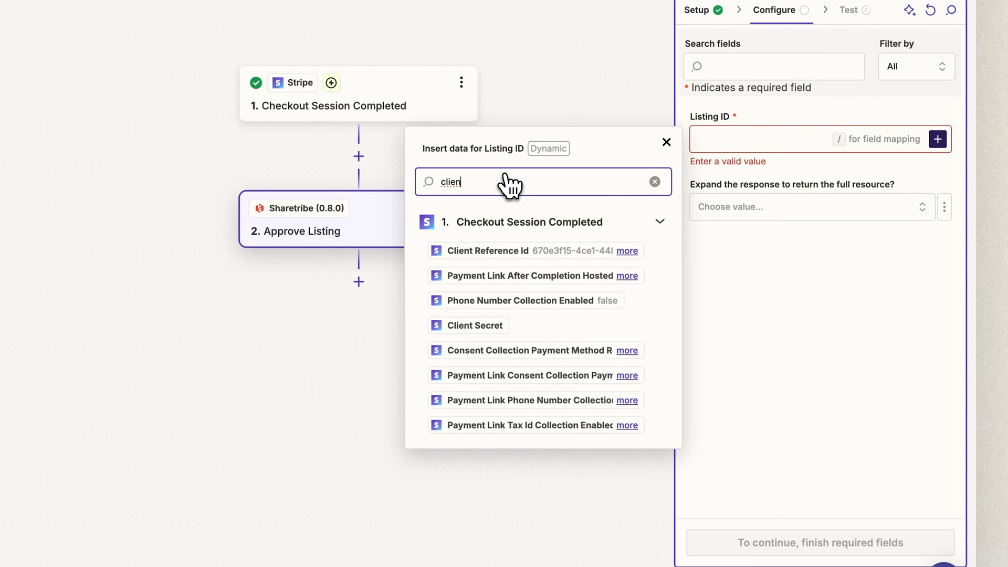
click(489, 251)
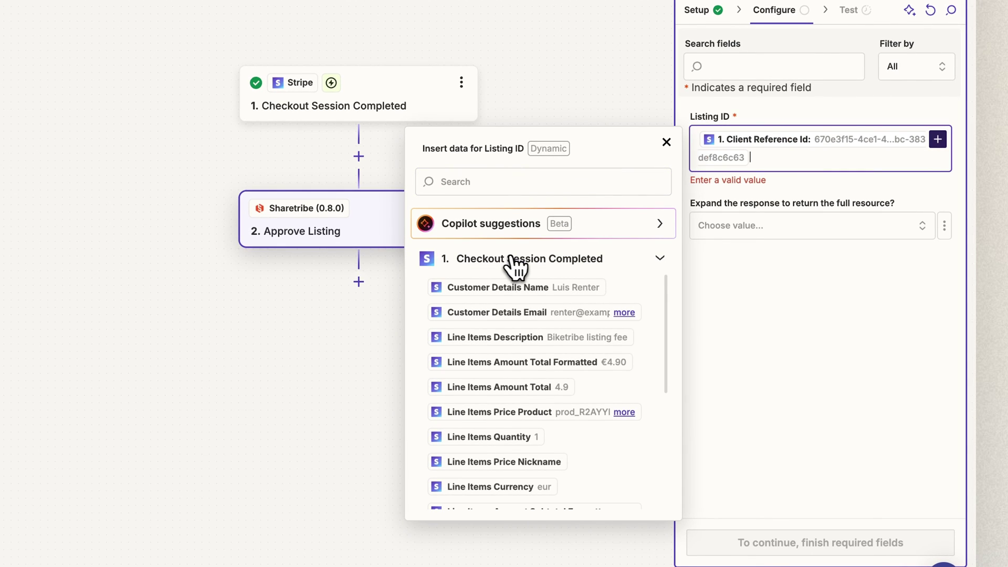
click(733, 281)
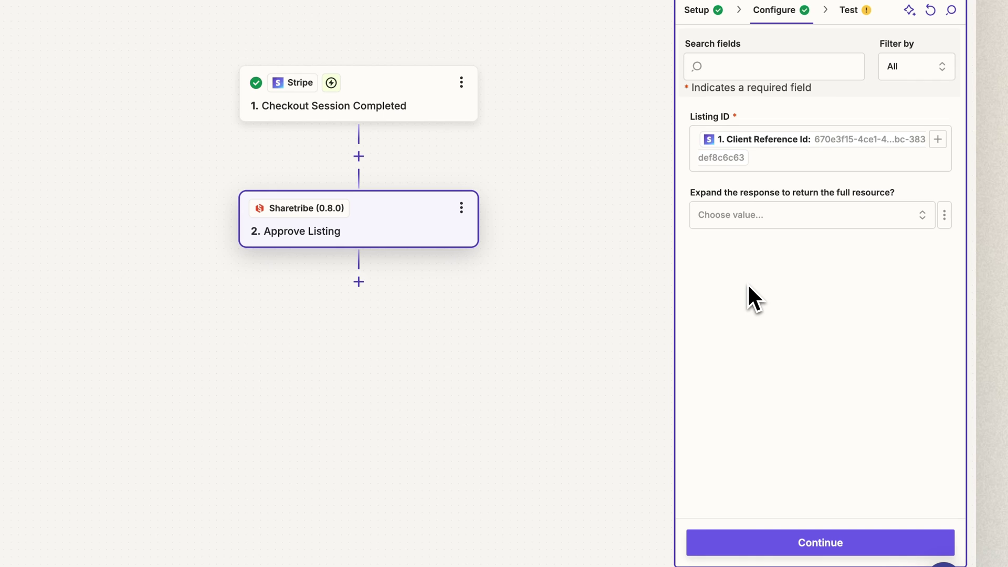
click(831, 214)
click(644, 303)
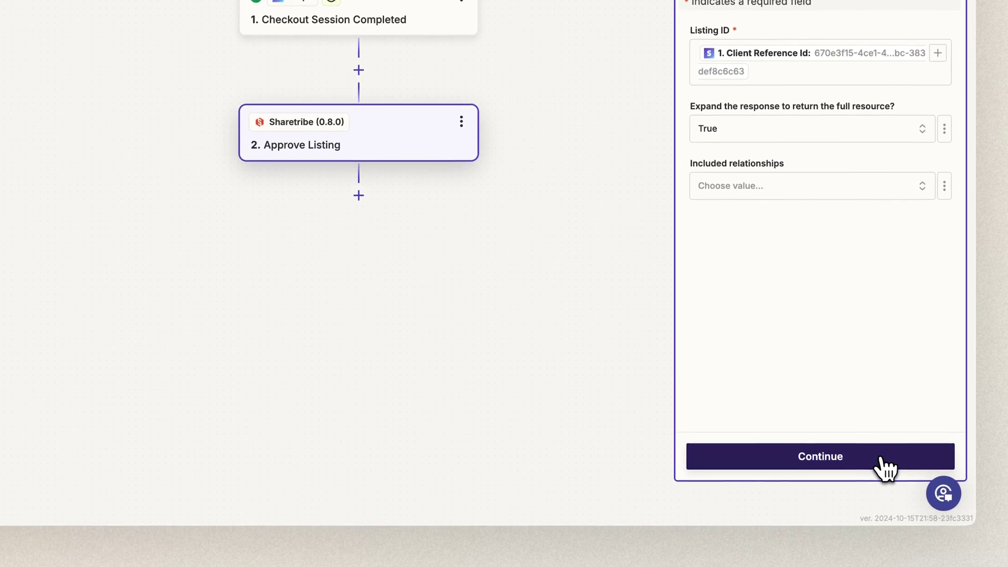
click(882, 461)
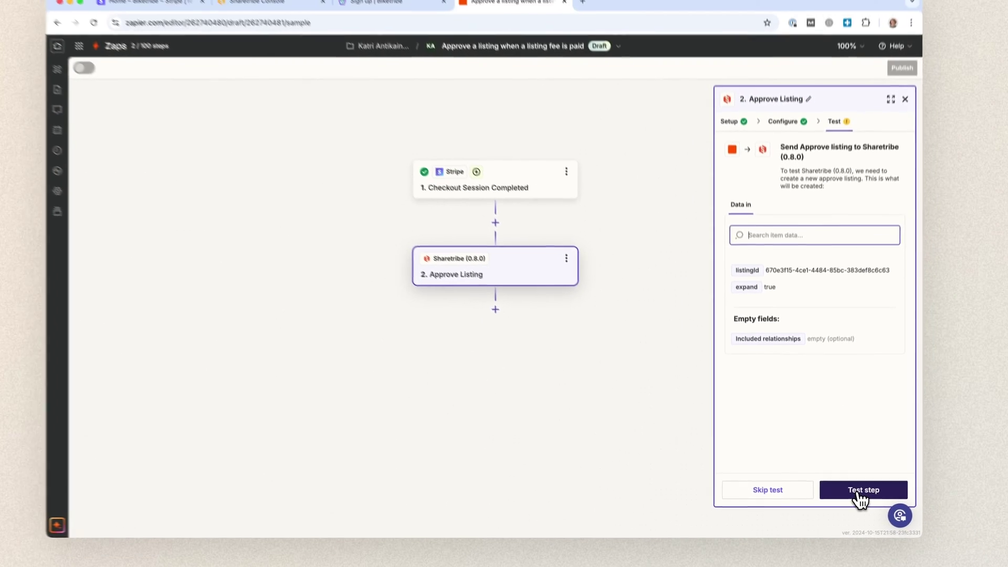
click(886, 456)
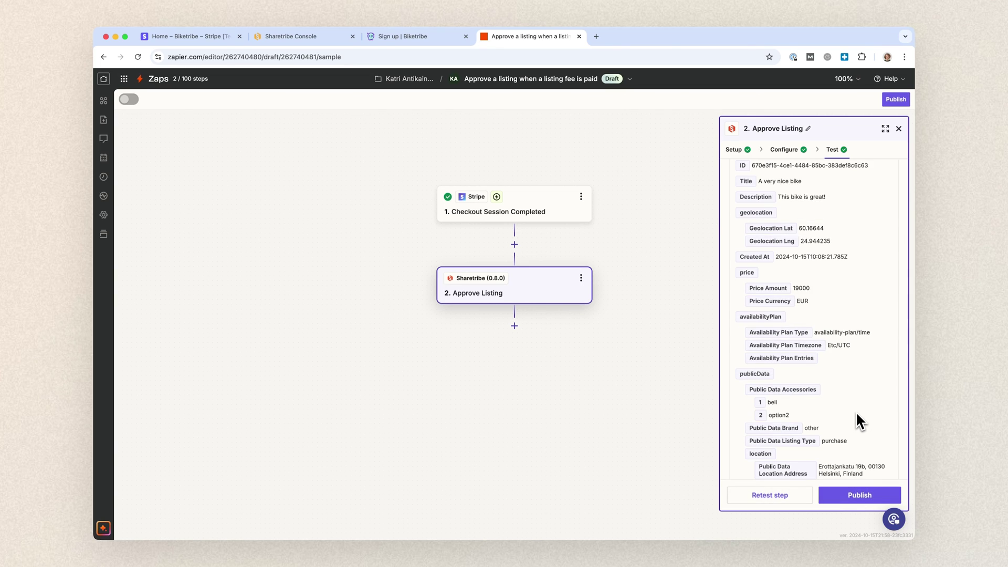
scroll(859, 422, down, 5)
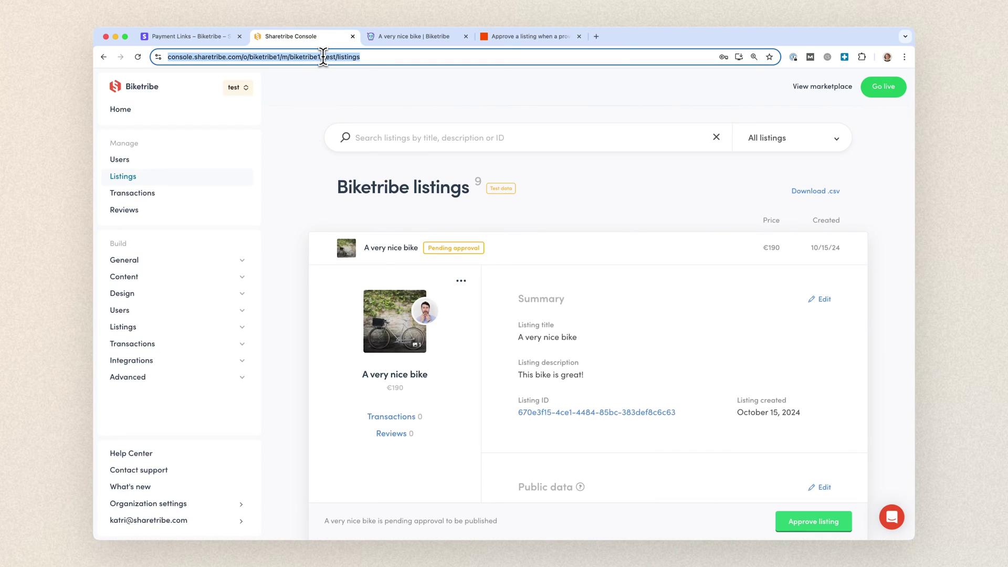
Reload Console listings, confirm 'A very nice bike' is no longer pending, and return to the Zap editor
key(Return)
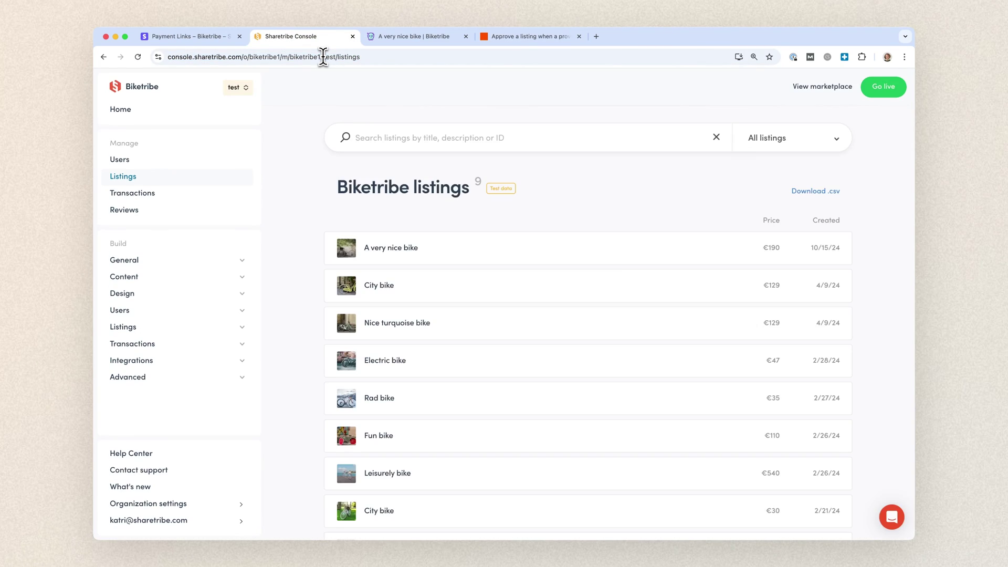
click(462, 248)
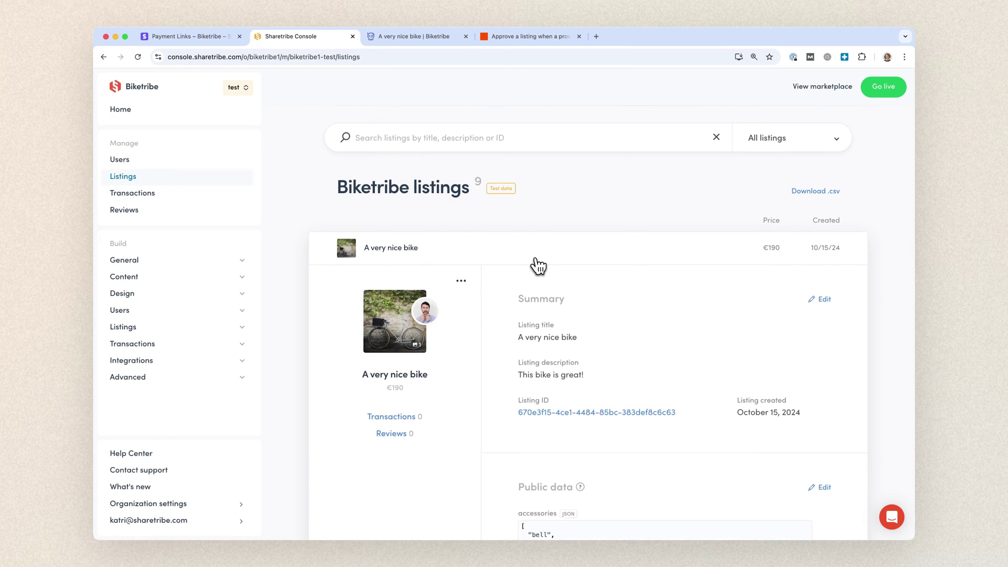
click(527, 37)
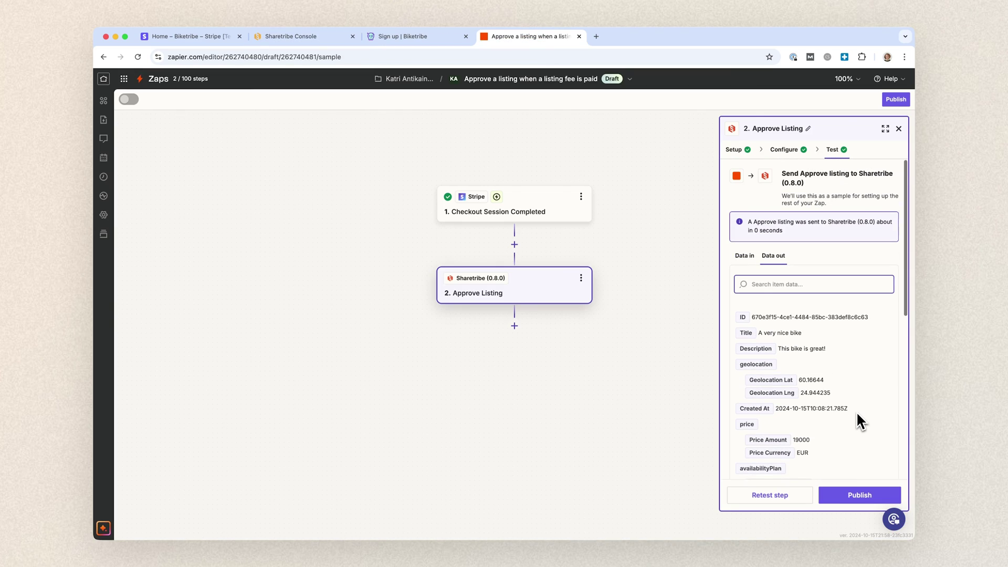
Publish the listing-fee Zap, dismiss the published notice, and reopen it to add a step after Approve Listing
click(859, 495)
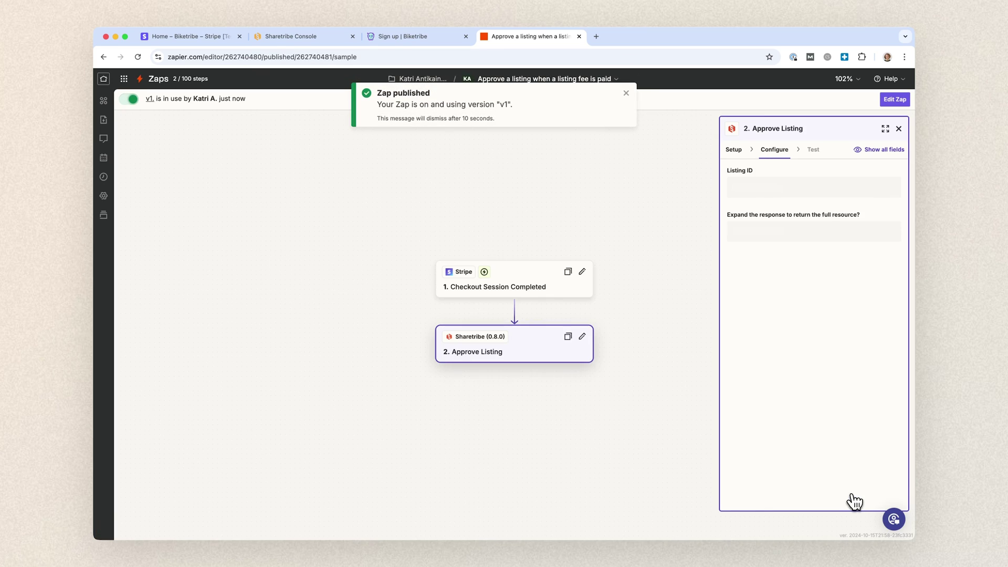
click(627, 93)
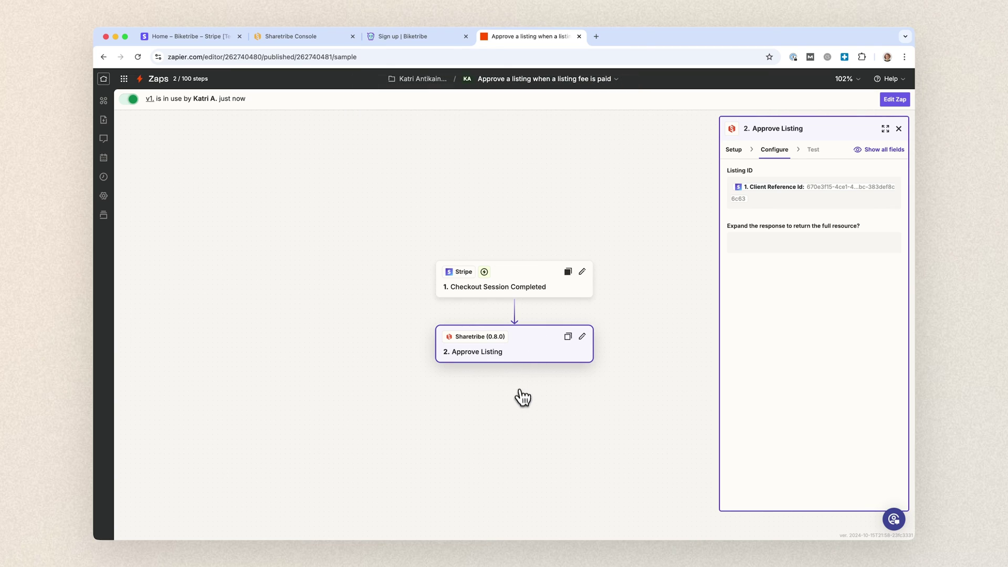
click(896, 100)
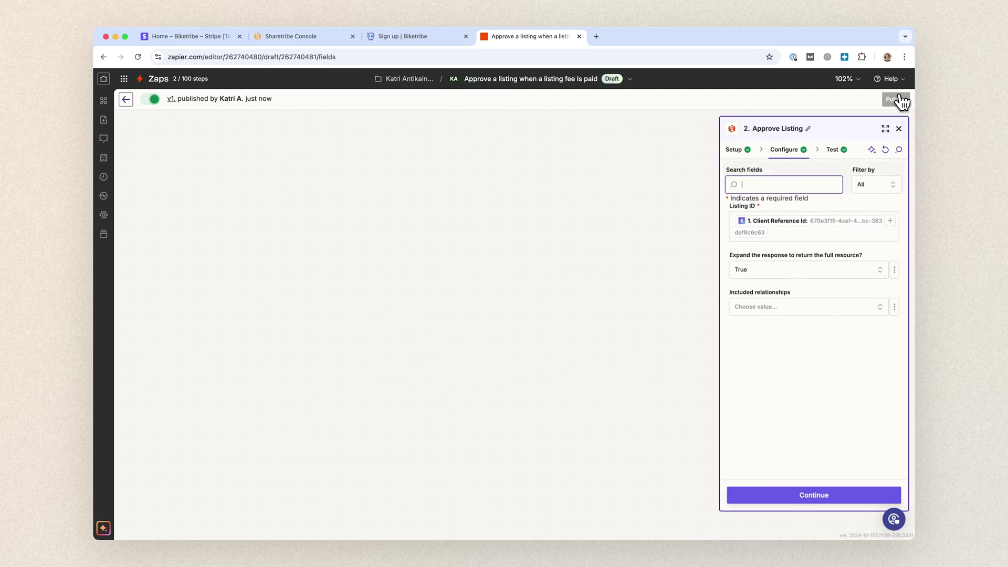
click(515, 399)
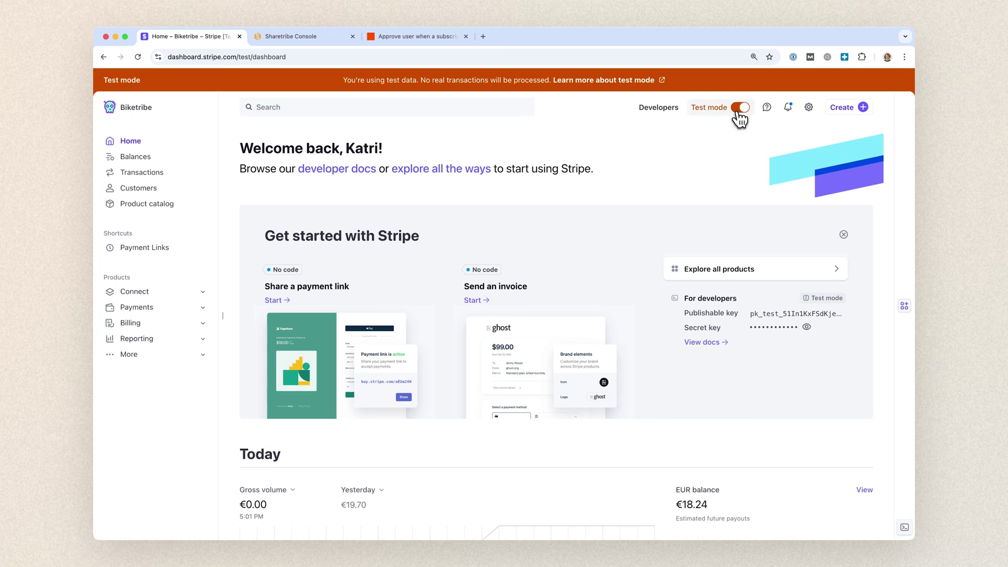
Switch Stripe to live mode, start adding a product in the empty catalog, then move to Sharetribe Console
click(740, 107)
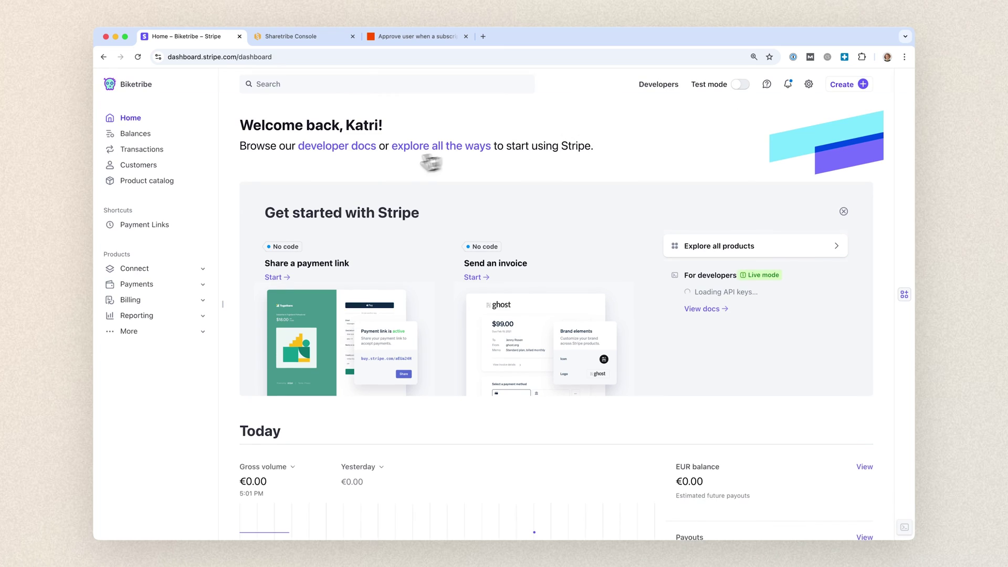
click(174, 188)
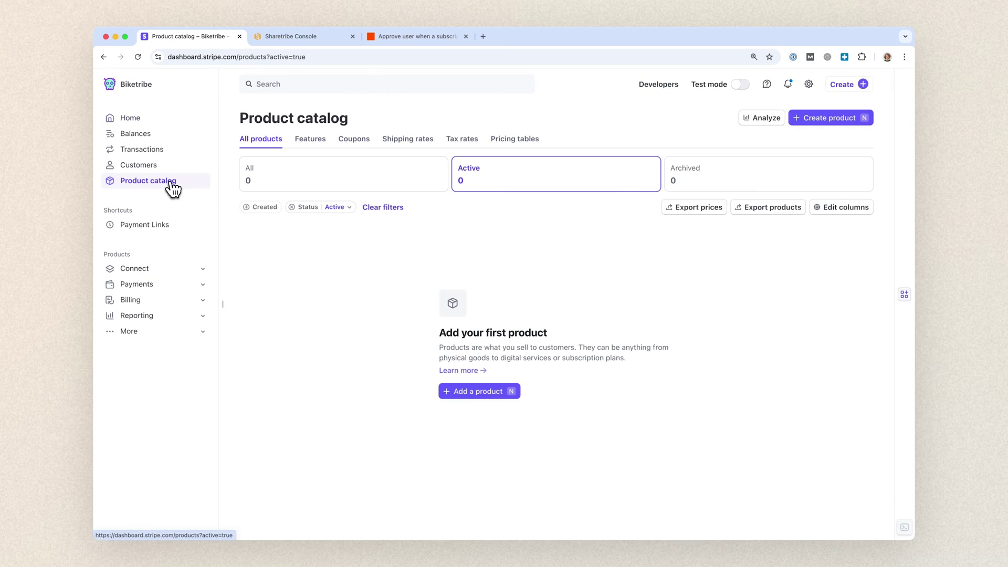
click(479, 391)
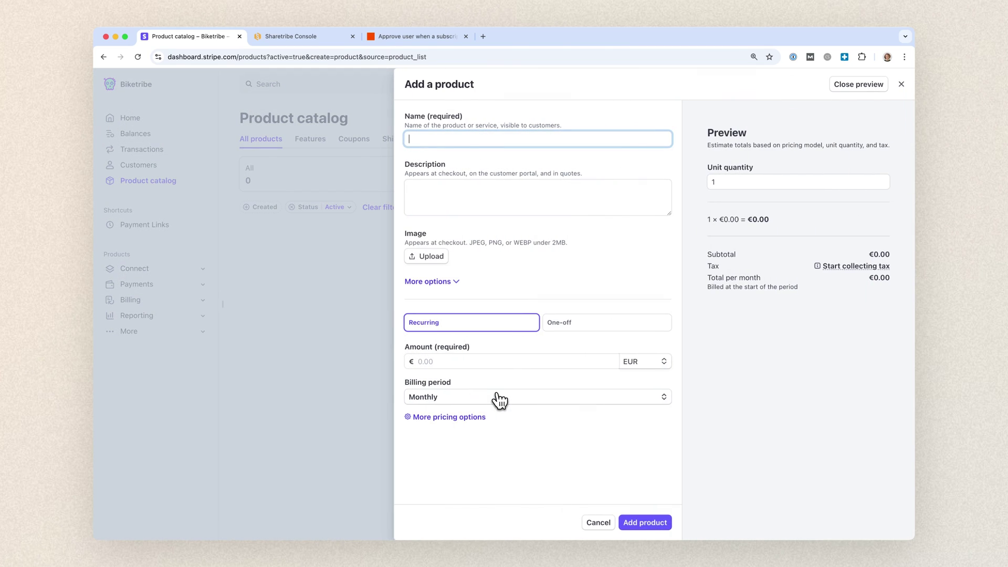
click(291, 36)
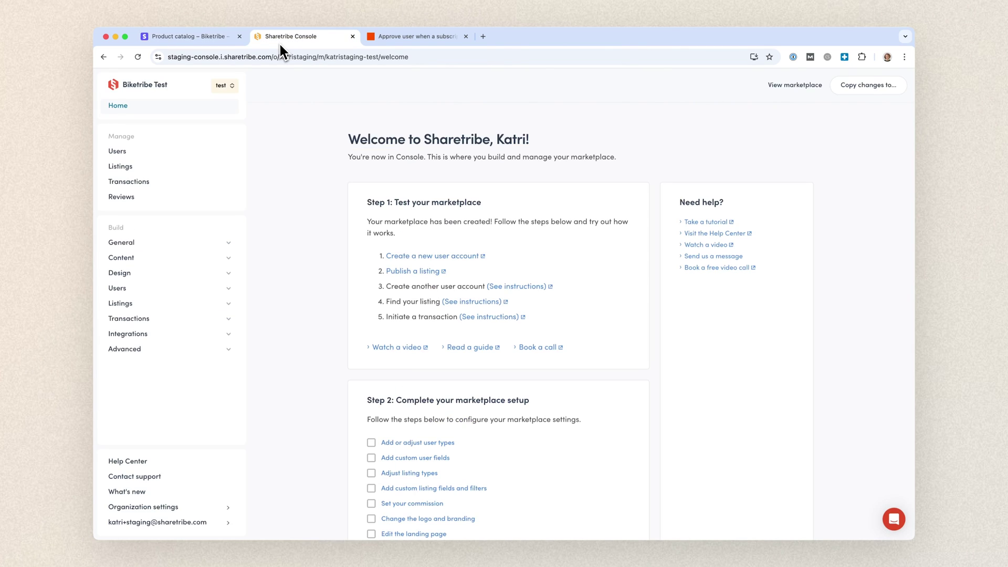
In Copy changes to..., tick Access control, Marketplace texts and the Live-overwrite acknowledgement
click(867, 86)
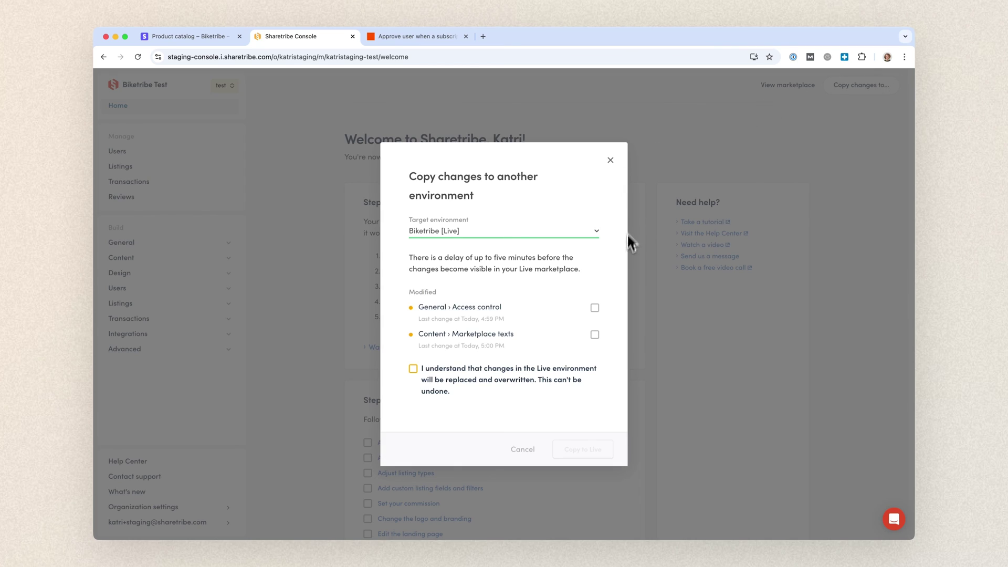
click(595, 308)
click(595, 334)
click(413, 368)
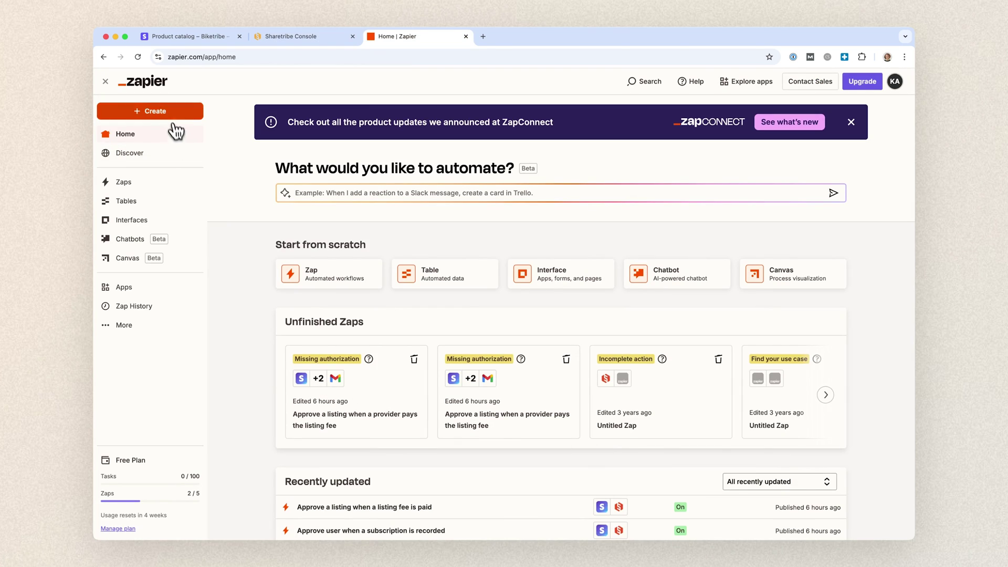
Start a new Zap draft from Zapier's Create menu
click(150, 111)
click(158, 140)
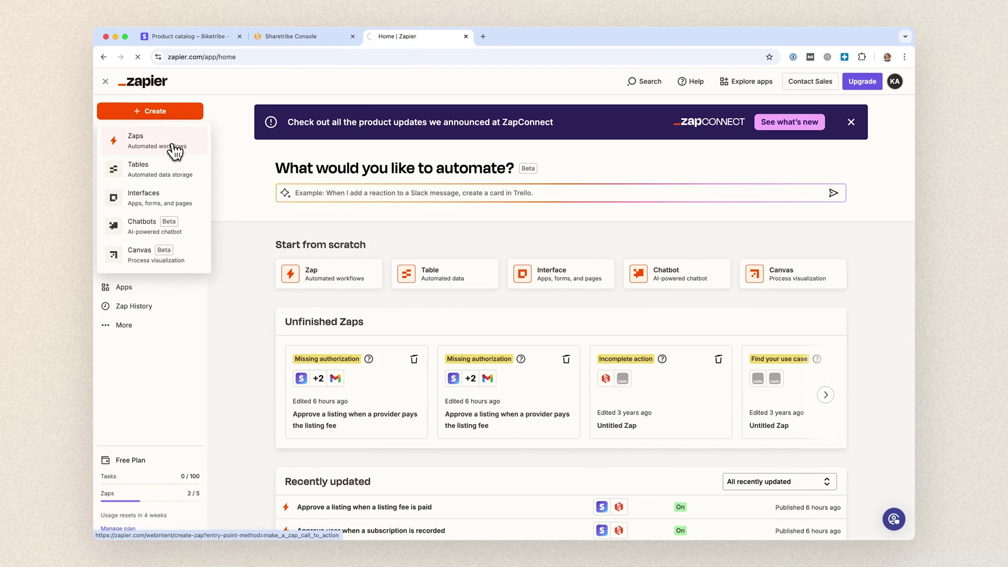